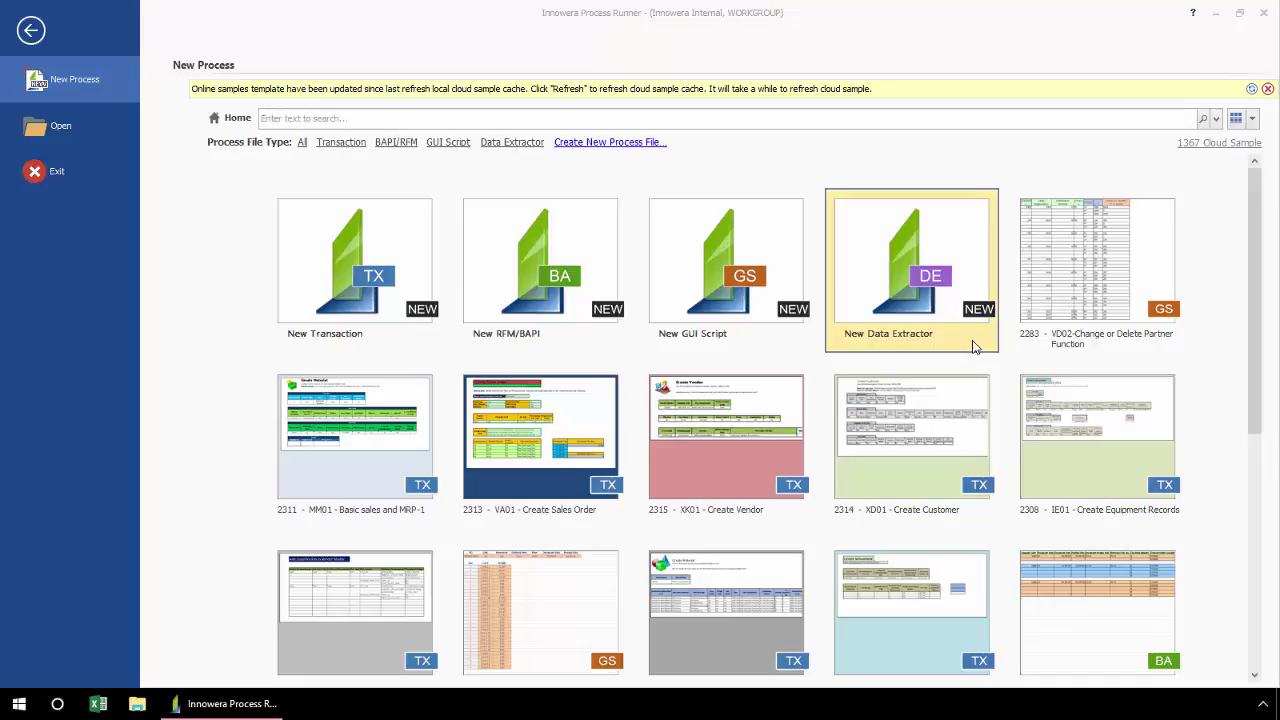
Start a new Data Extractor process with MARA entered as the table name
click(970, 348)
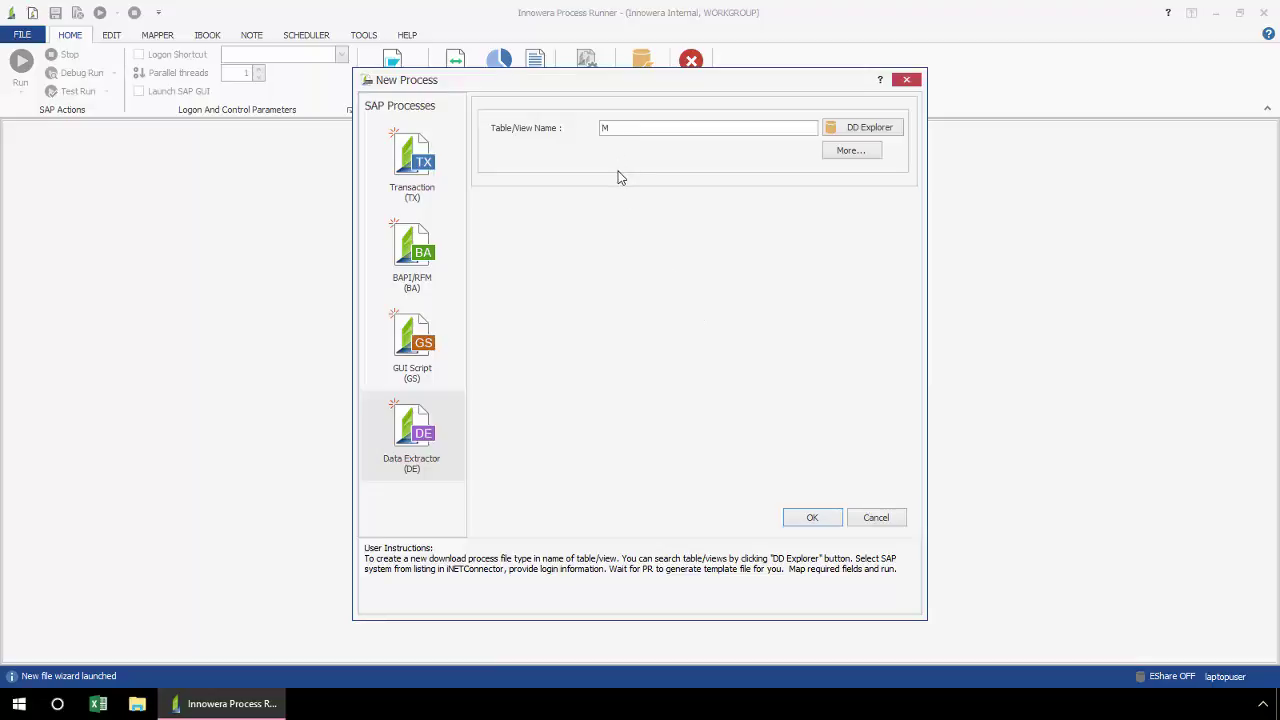
text(RA)
Open the DD Explorer, try a 'Material' description filter, then clear it to list all tables
click(846, 133)
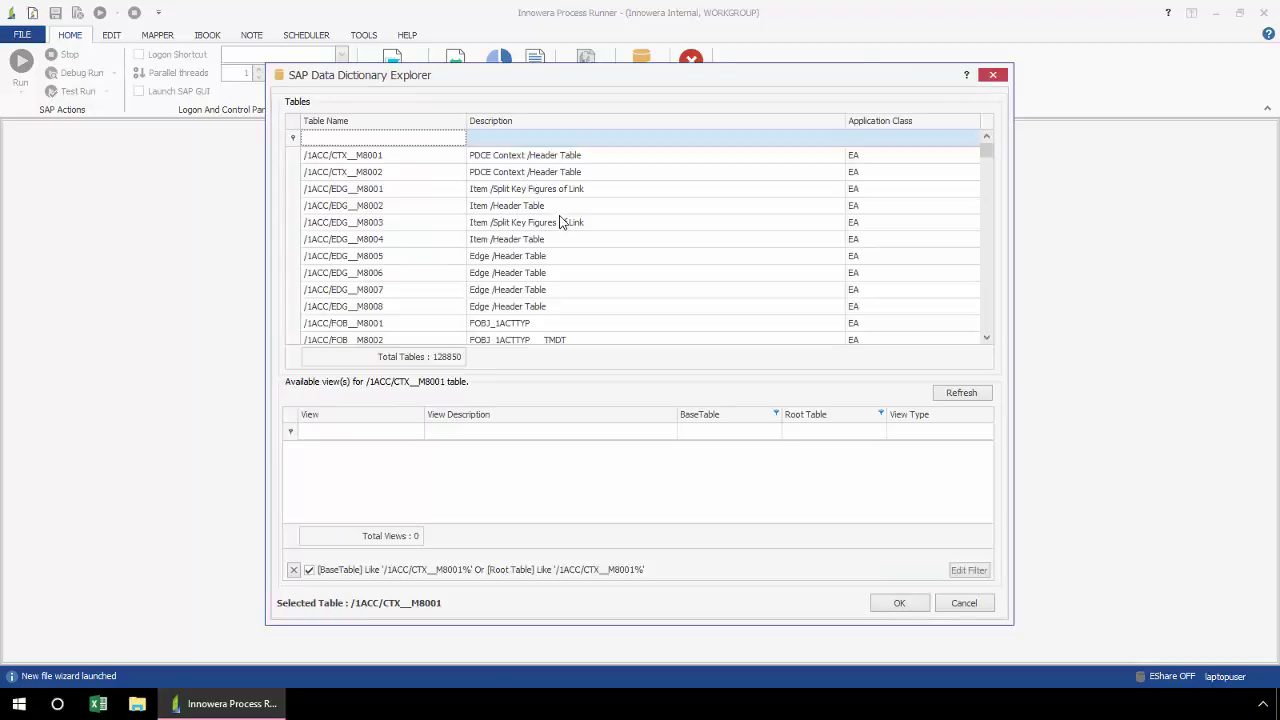
click(503, 136)
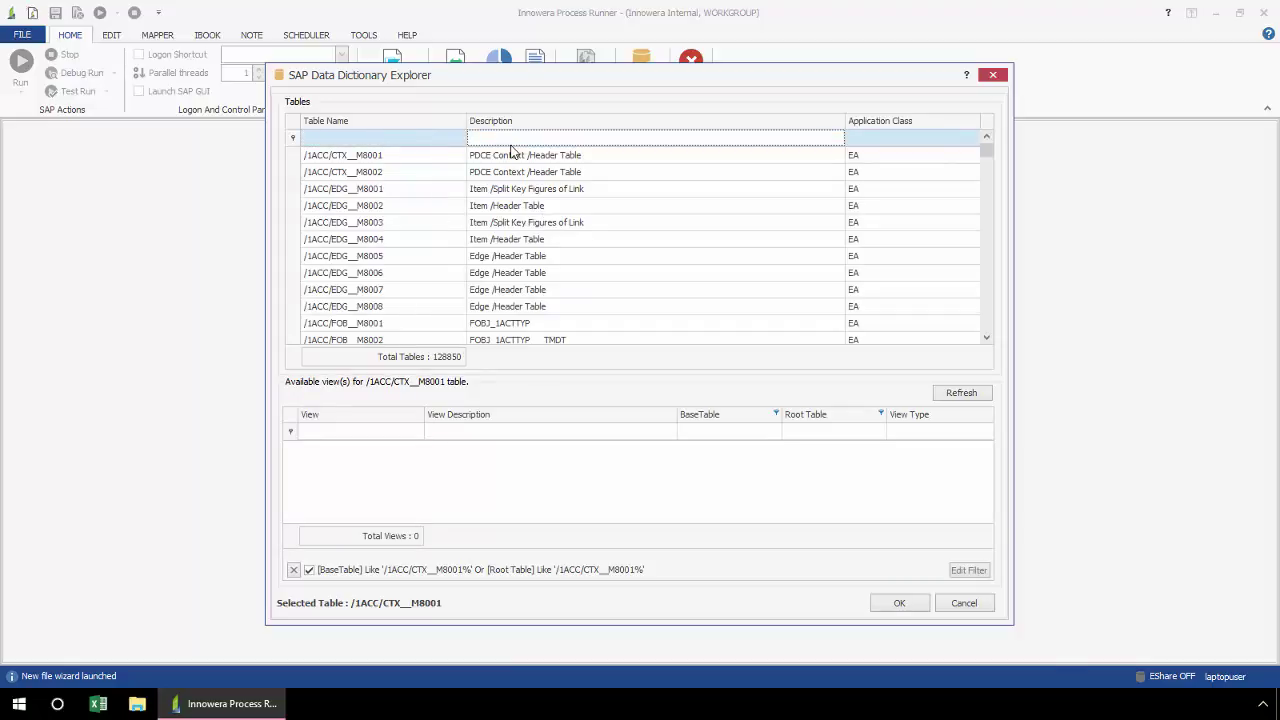
text(Mater)
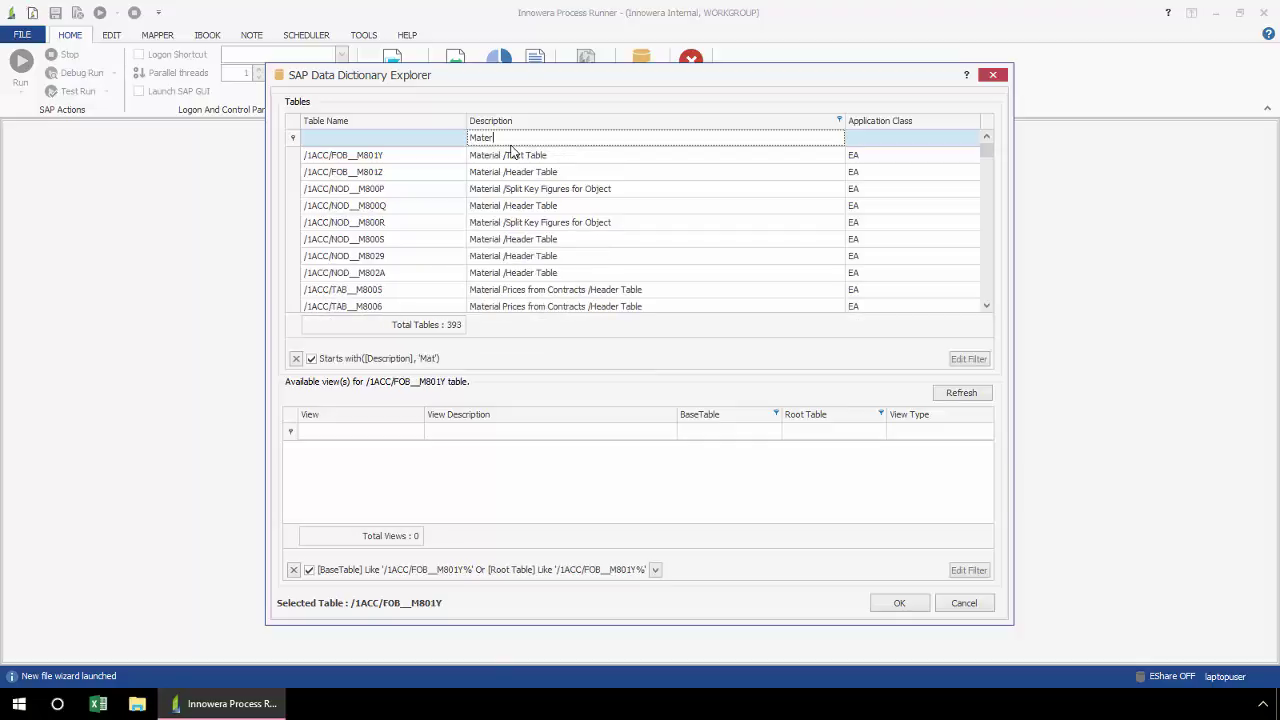
text(ial)
key(BackSpace)
key(BackSpace)
key(BackSpace)
key(BackSpace)
key(BackSpace)
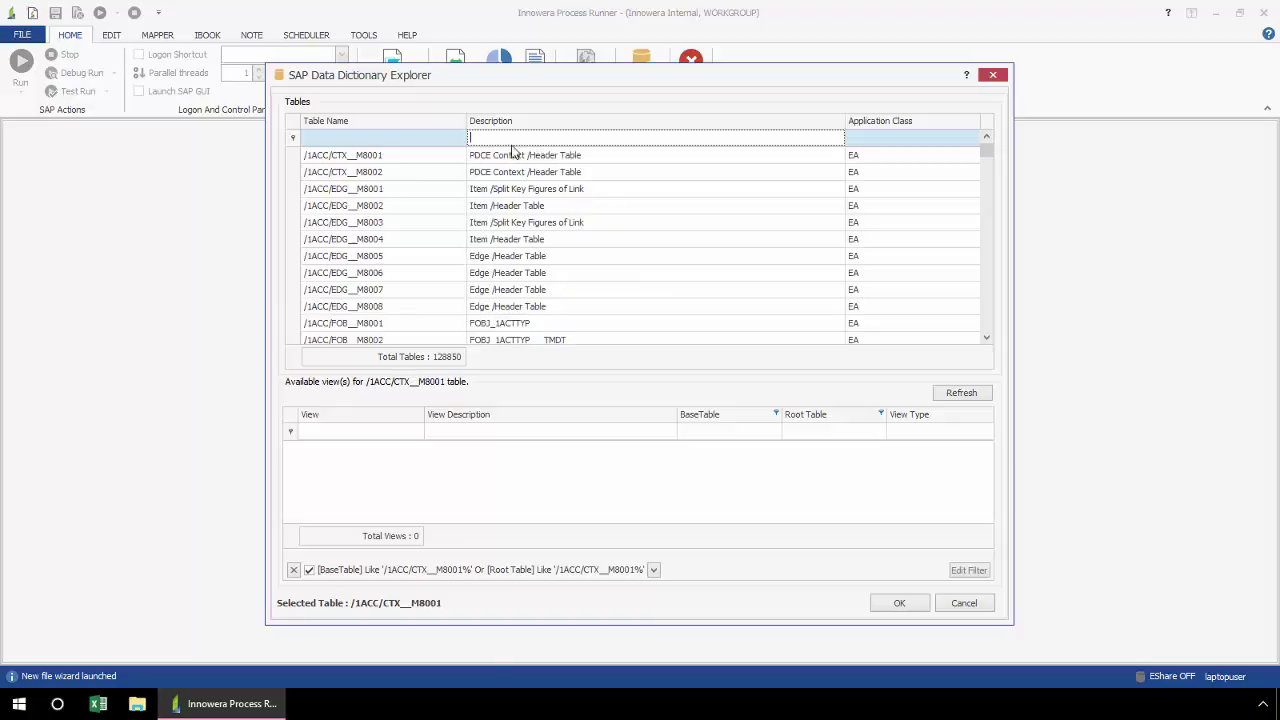
Filter the dictionary tables by table name MARA and base table MARC
click(398, 138)
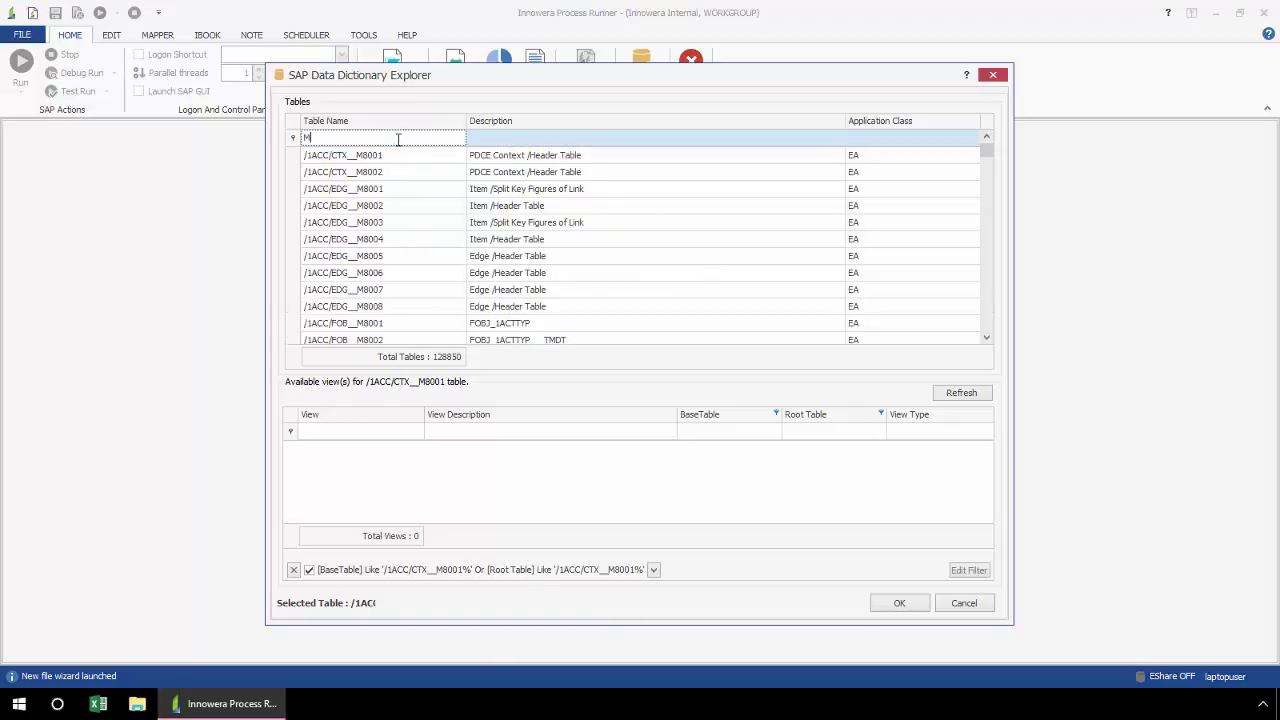
text(MARA)
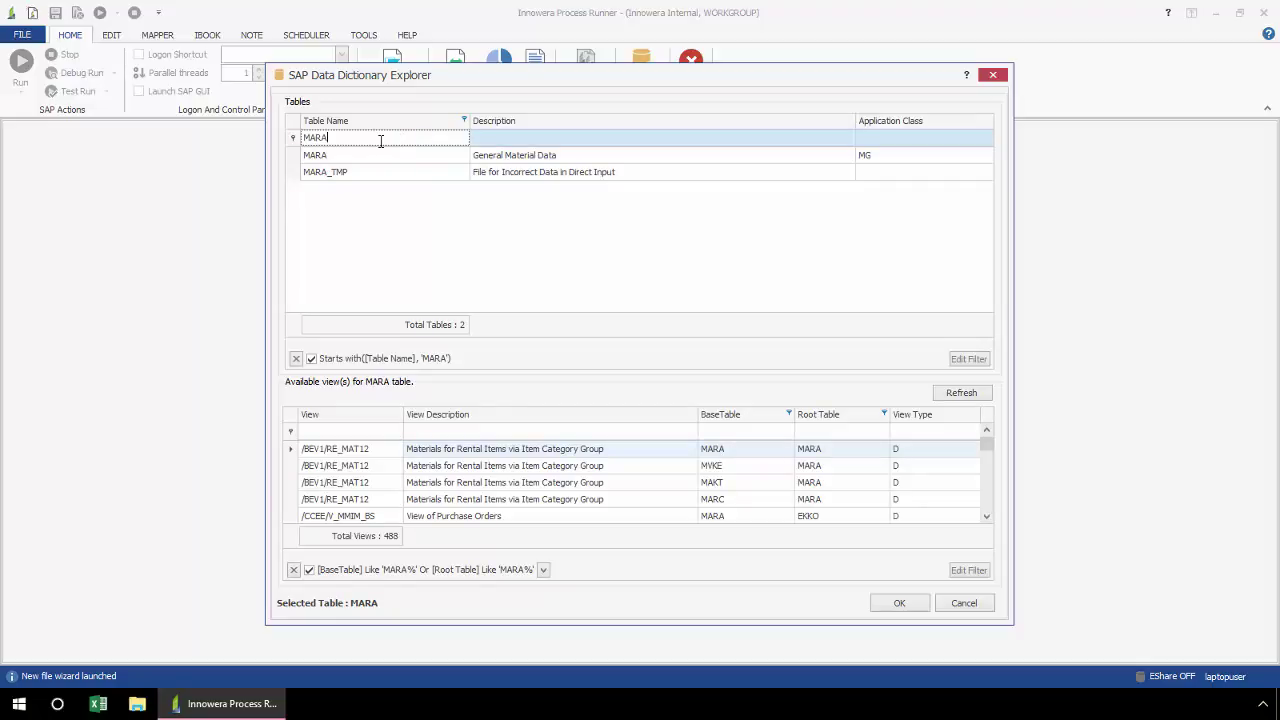
text(R)
click(710, 431)
text(MAR)
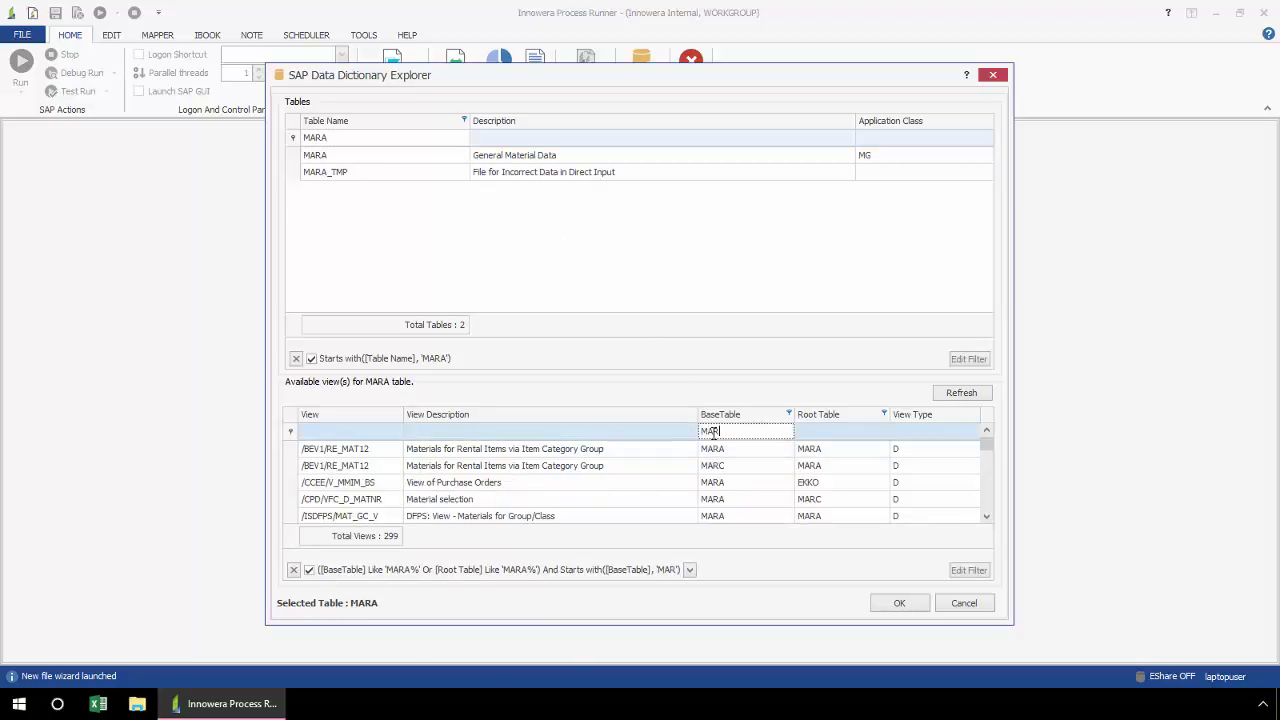
text(C)
Select the MC29V view and use it as the process's table/view name
click(986, 517)
click(986, 517)
click(986, 518)
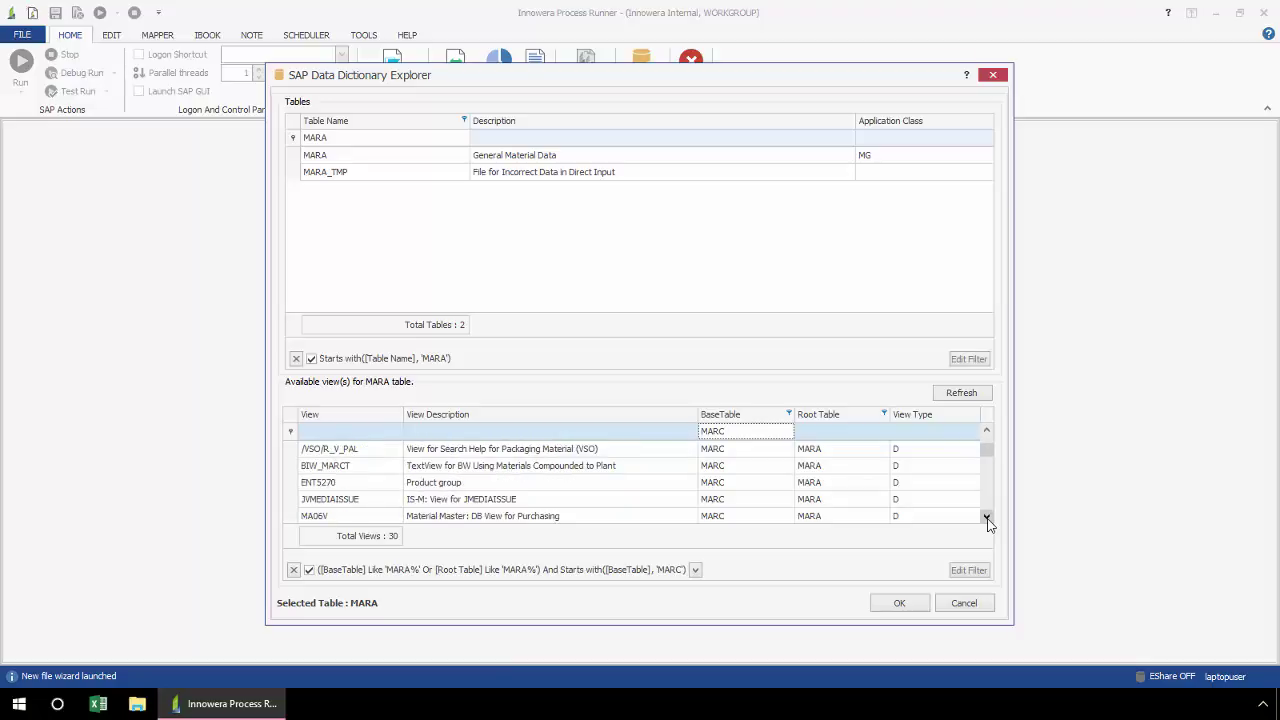
click(986, 518)
click(986, 518)
click(986, 518)
click(986, 518)
click(986, 518)
click(986, 518)
click(986, 518)
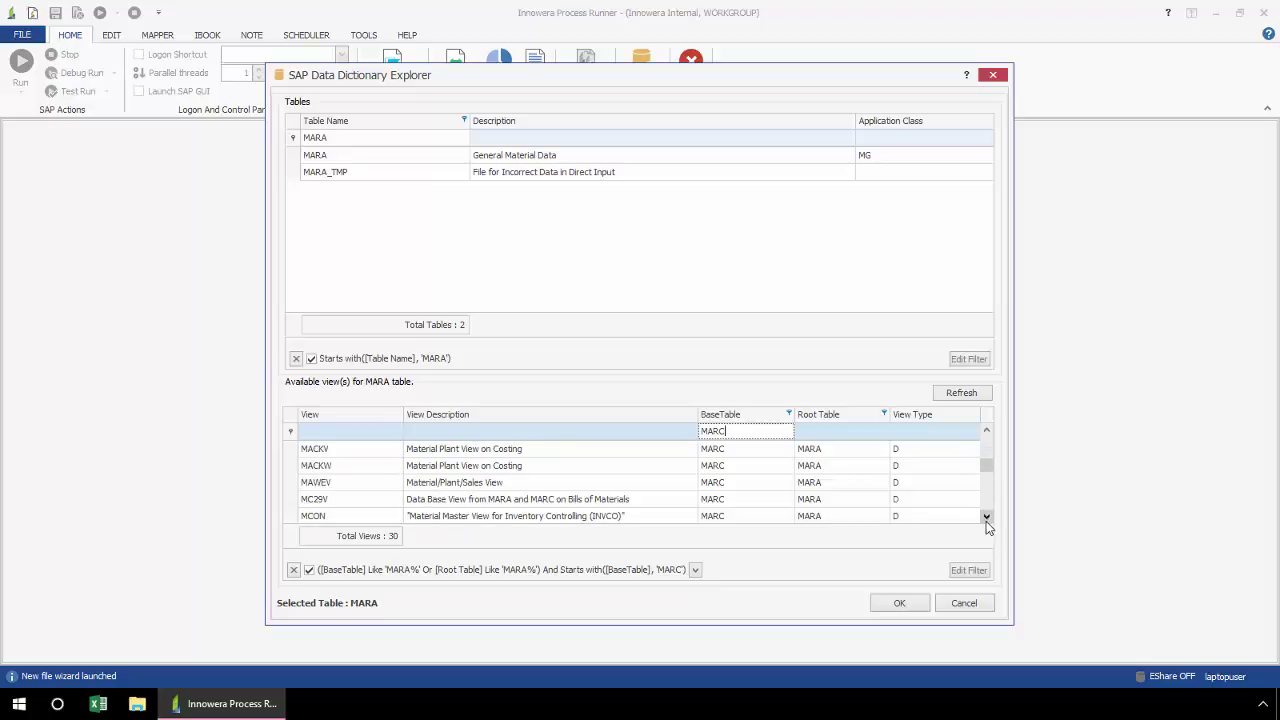
click(392, 505)
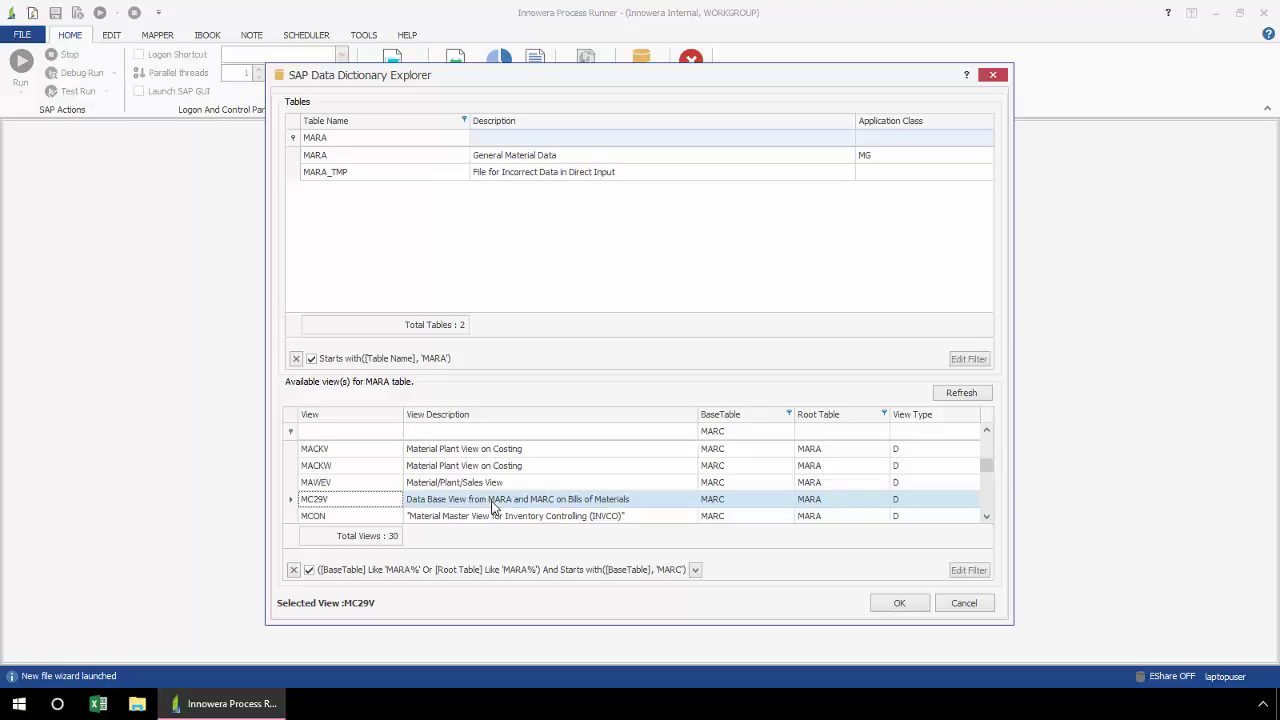
click(897, 603)
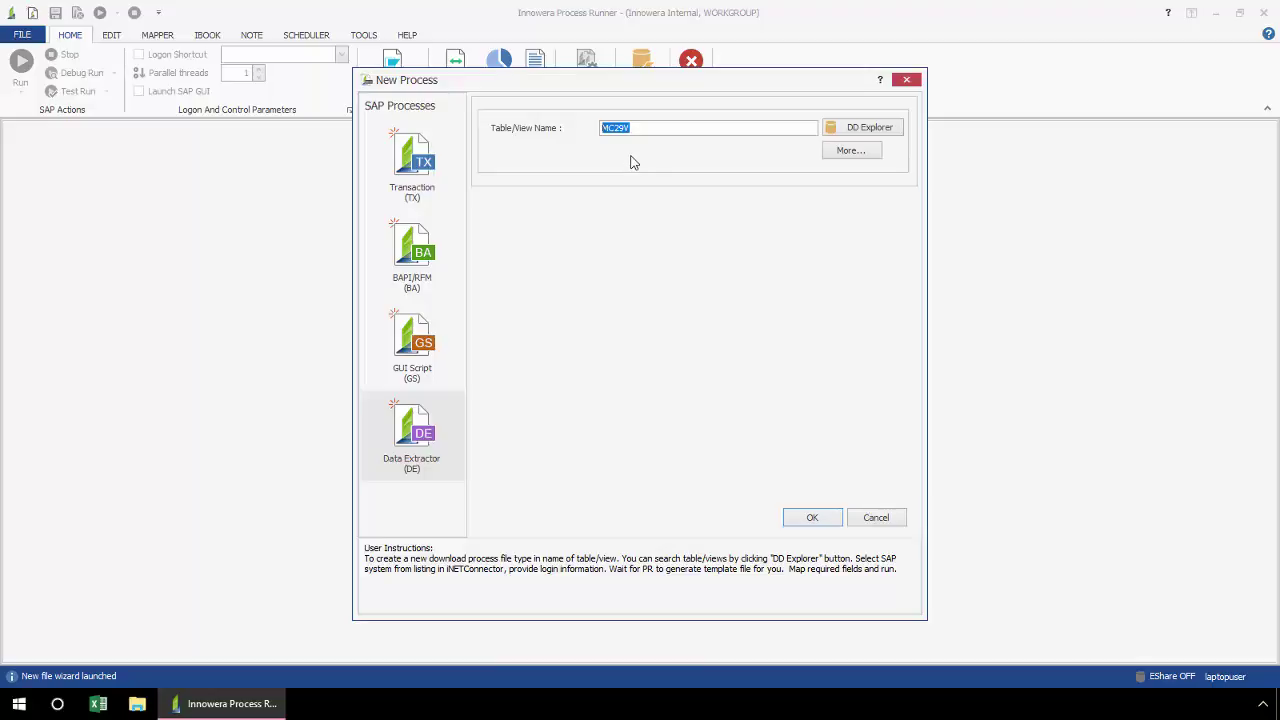
Replace MC29V with MARA as the table/view name and confirm
click(639, 127)
key(BackSpace)
key(BackSpace)
key(BackSpace)
key(BackSpace)
key(BackSpace)
click(812, 520)
Log on to the LG_47 SAP system with the account password
click(812, 532)
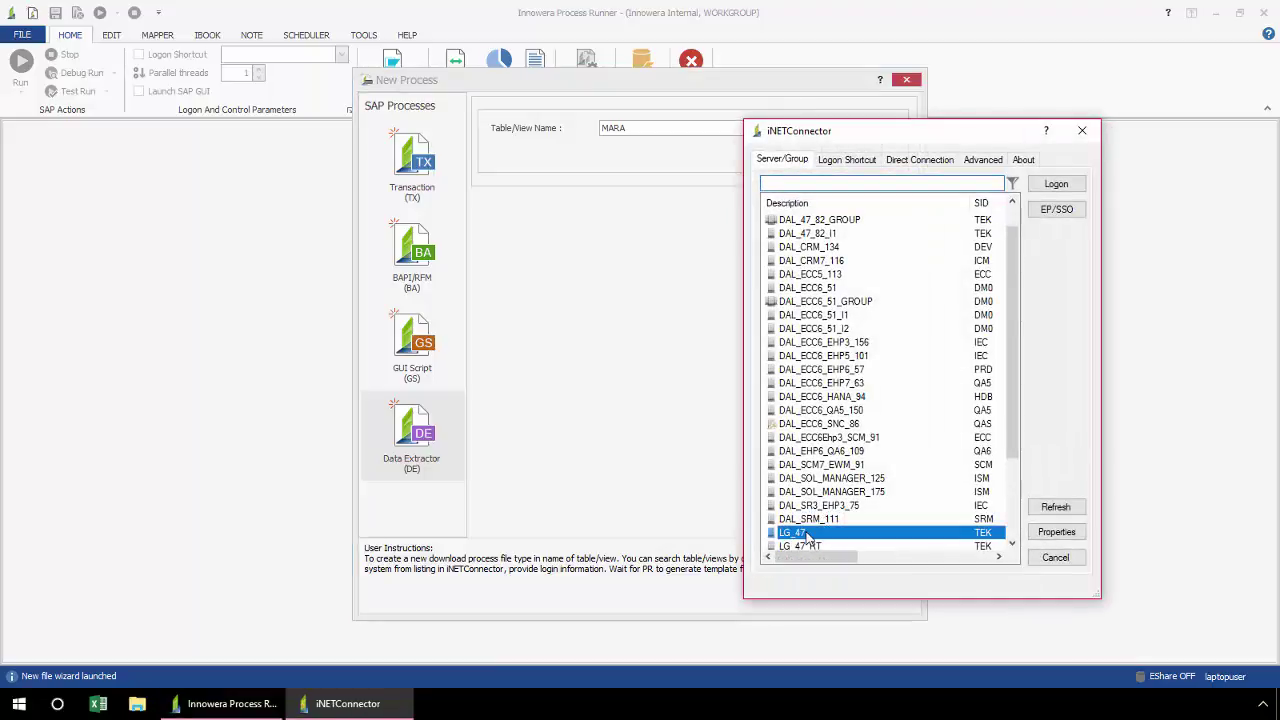
click(1056, 184)
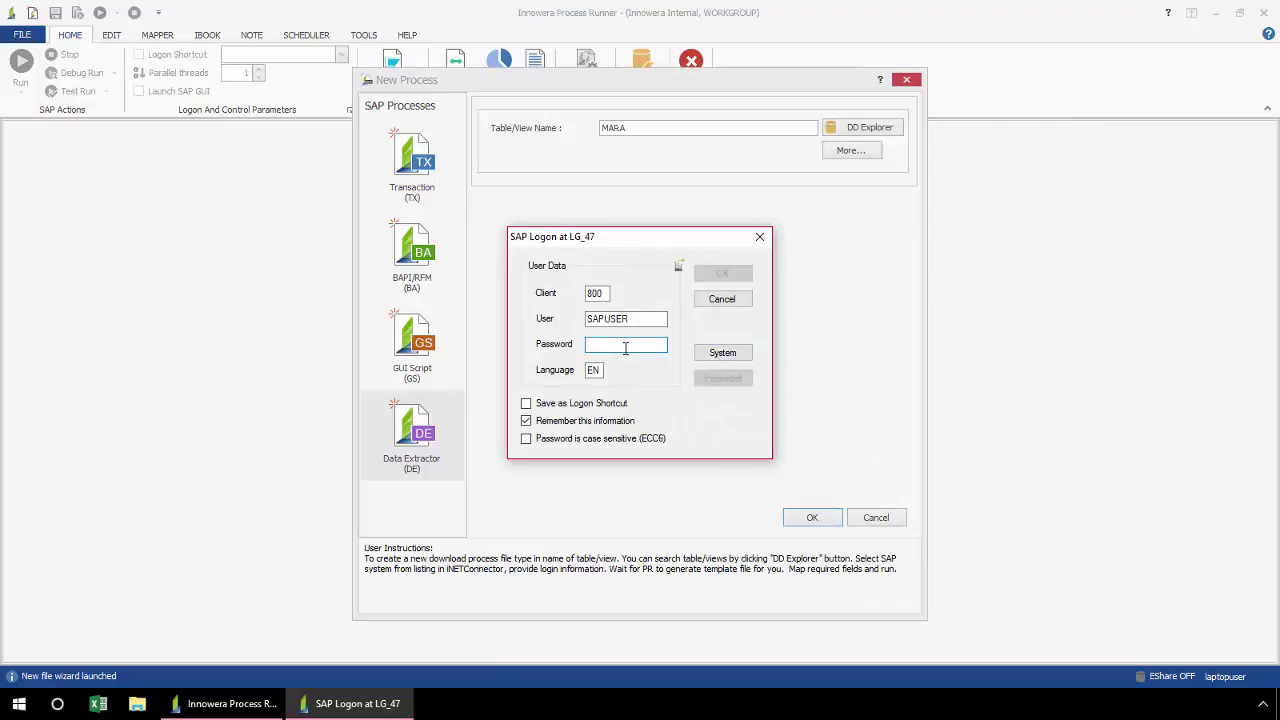
text(*)
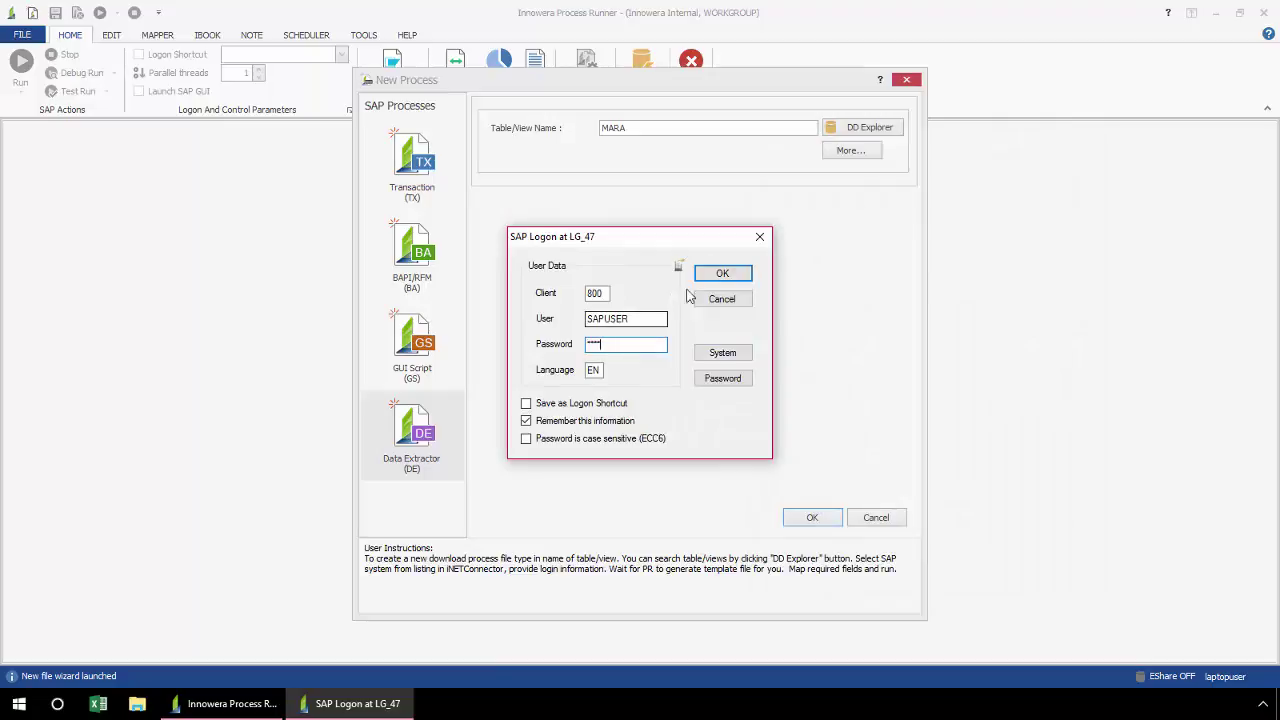
click(720, 277)
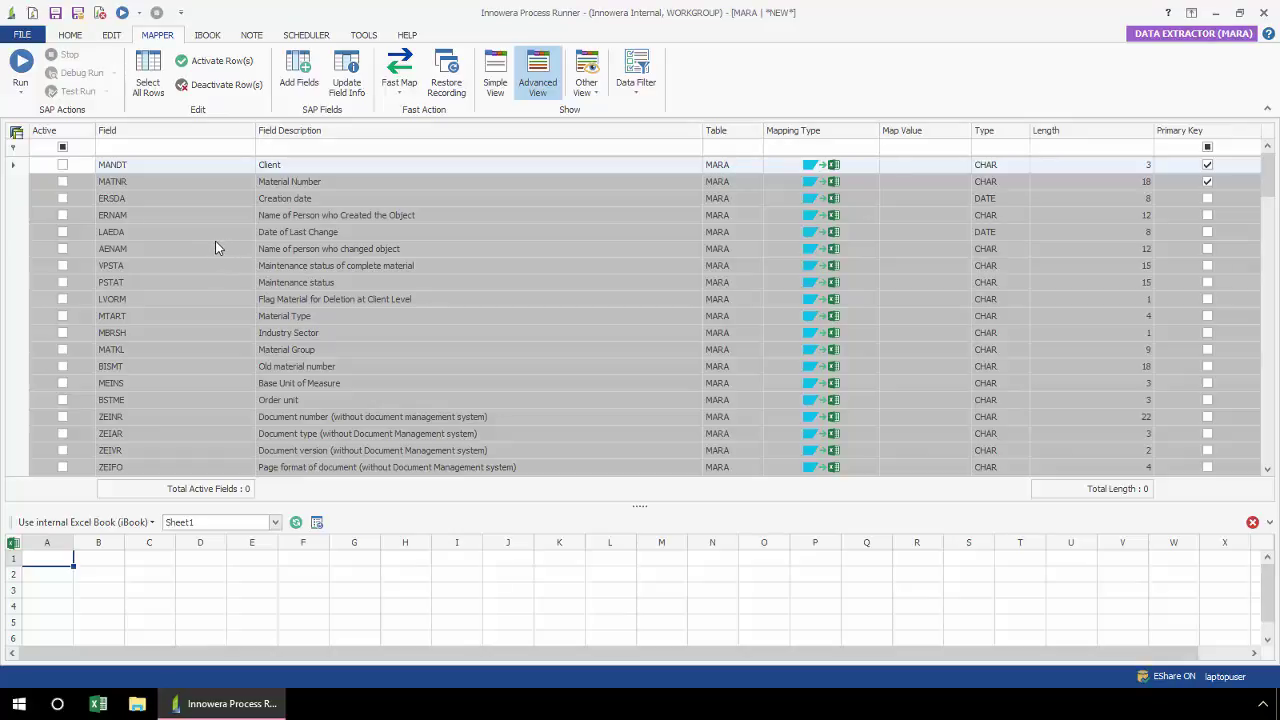
Select all field rows and Fast Map them SAP To Excel, then review the column mappings
right_click(165, 170)
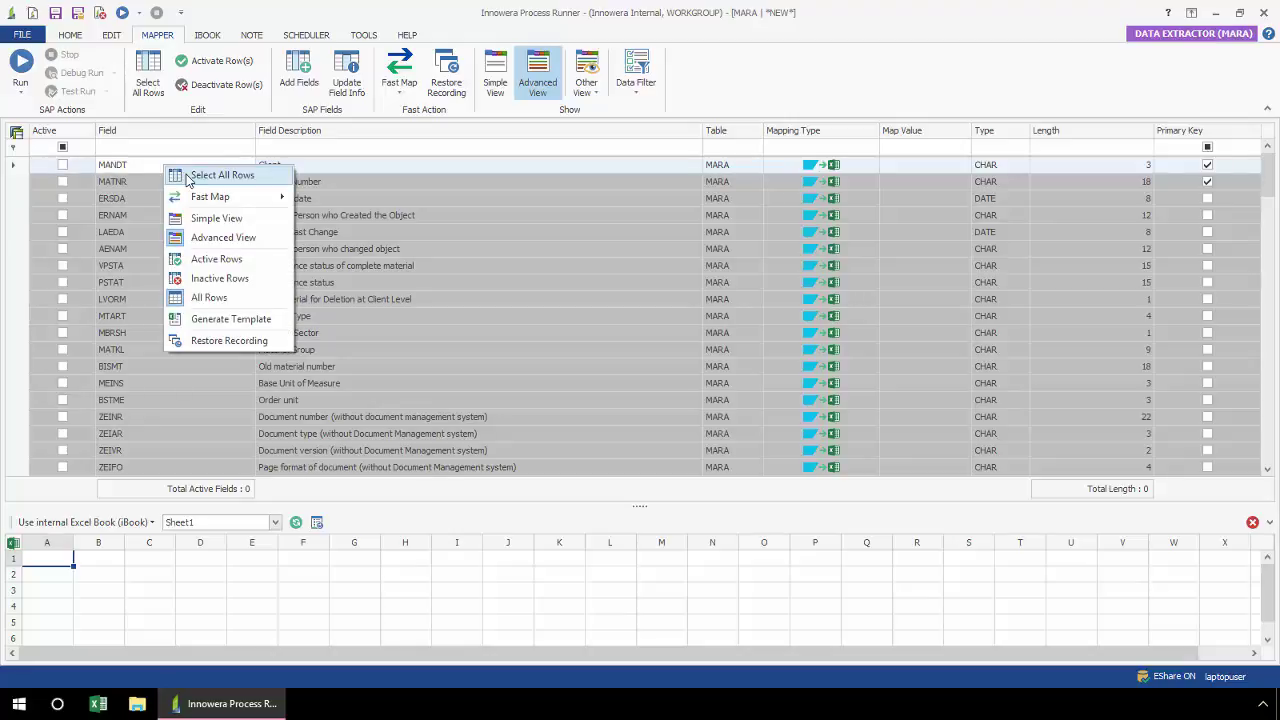
click(187, 177)
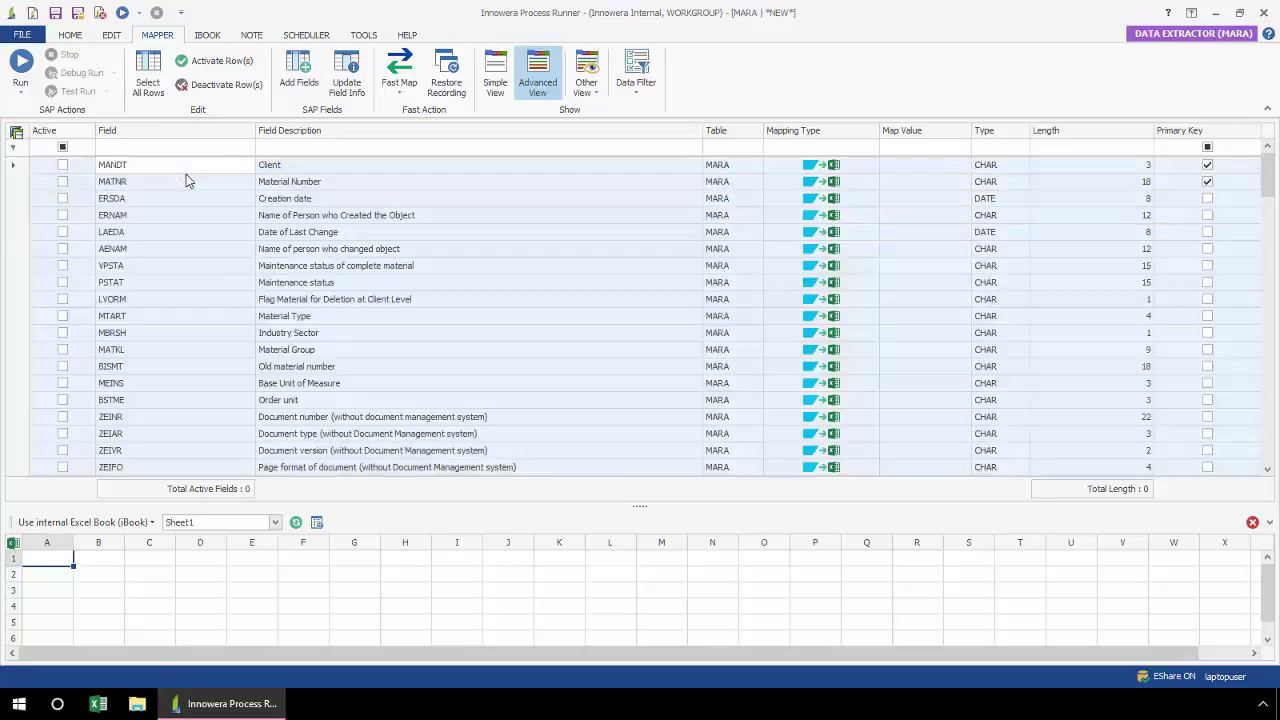
right_click(310, 207)
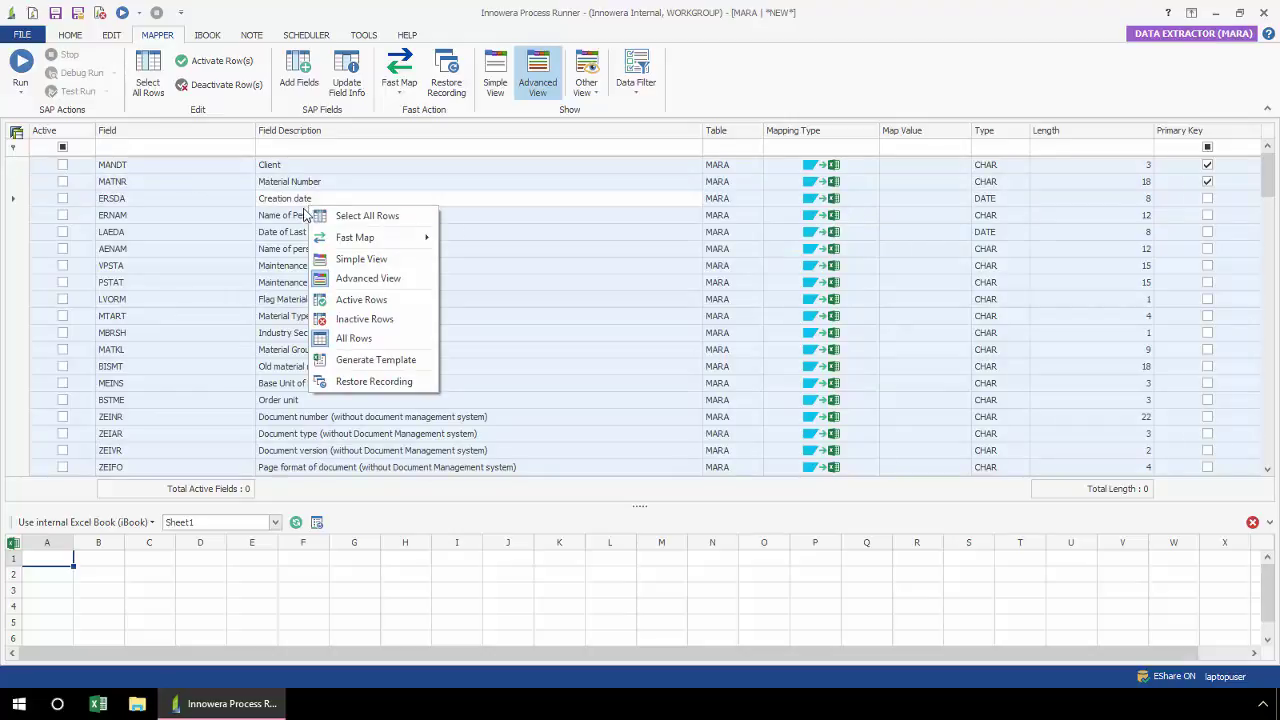
mouse_move(325, 237)
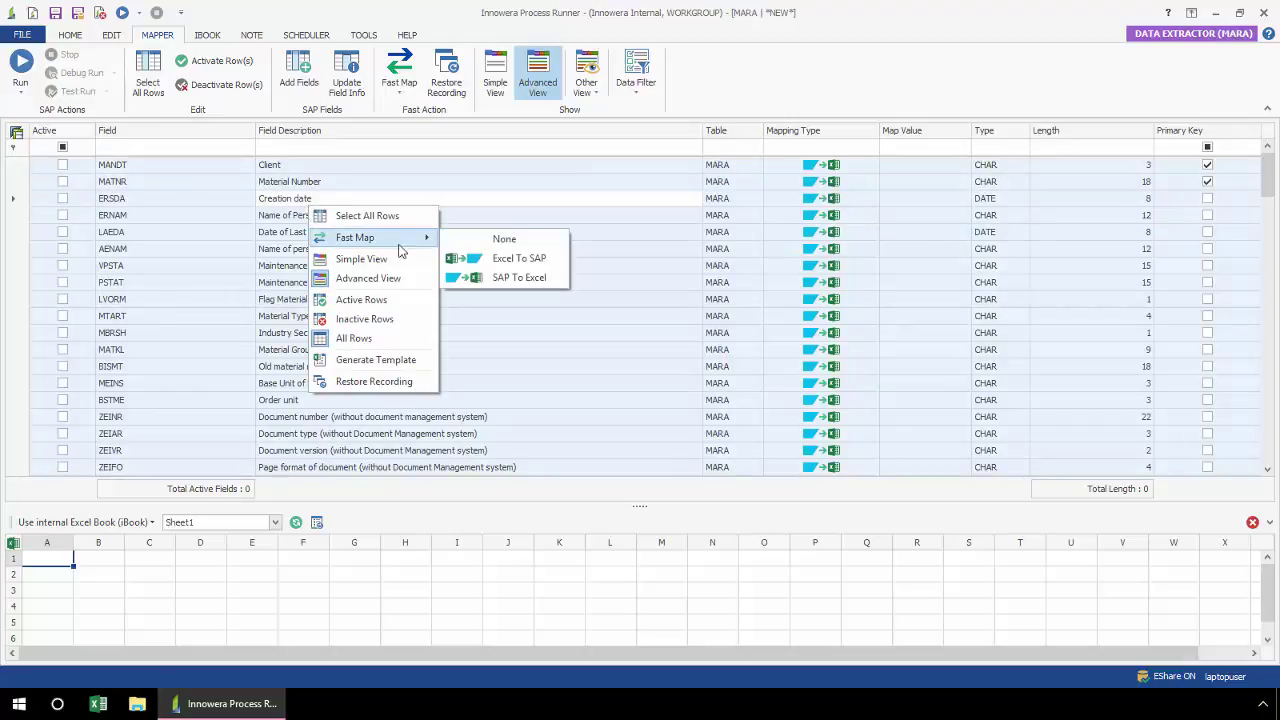
click(541, 281)
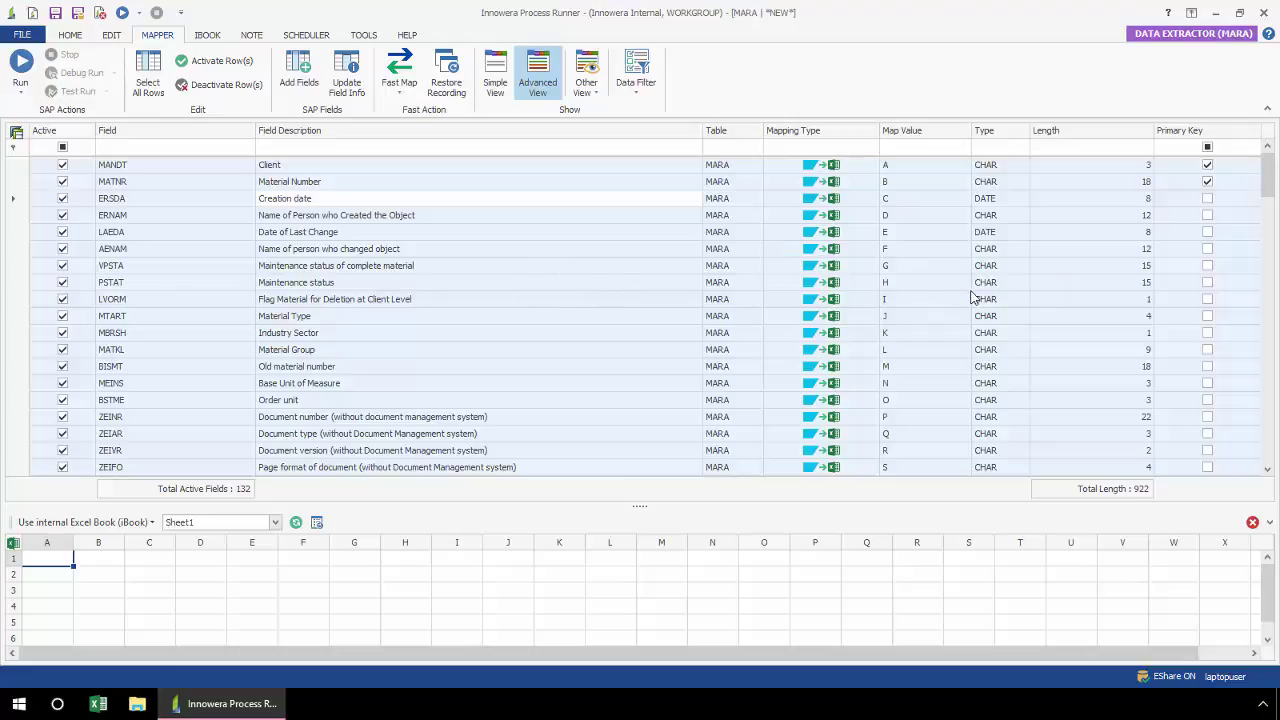
scroll(968, 299, down, 20)
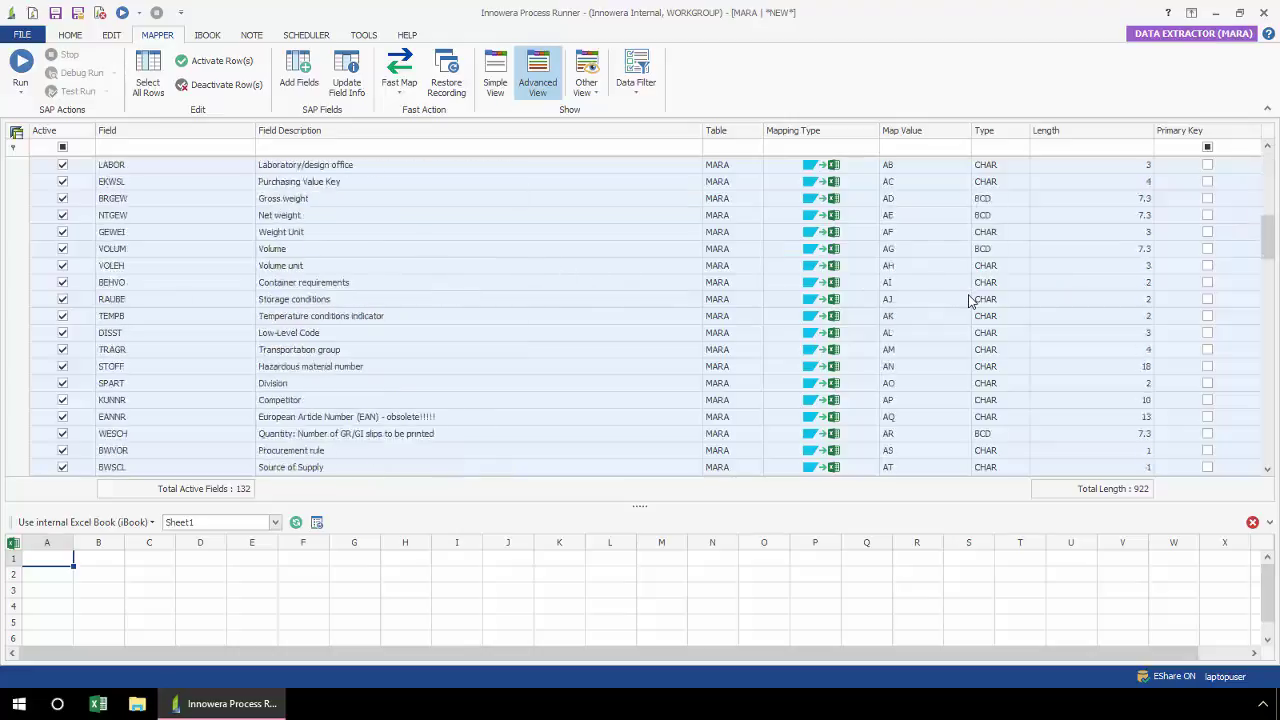
scroll(968, 299, down, 8)
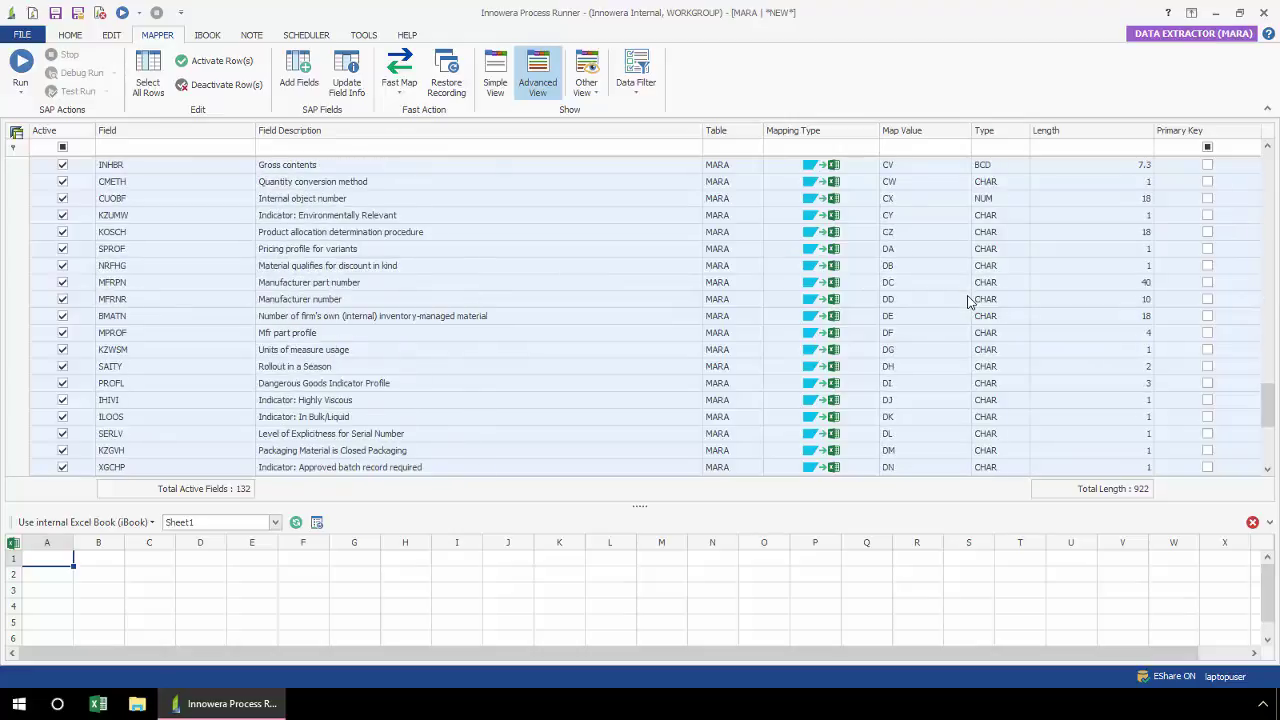
scroll(968, 299, up, 20)
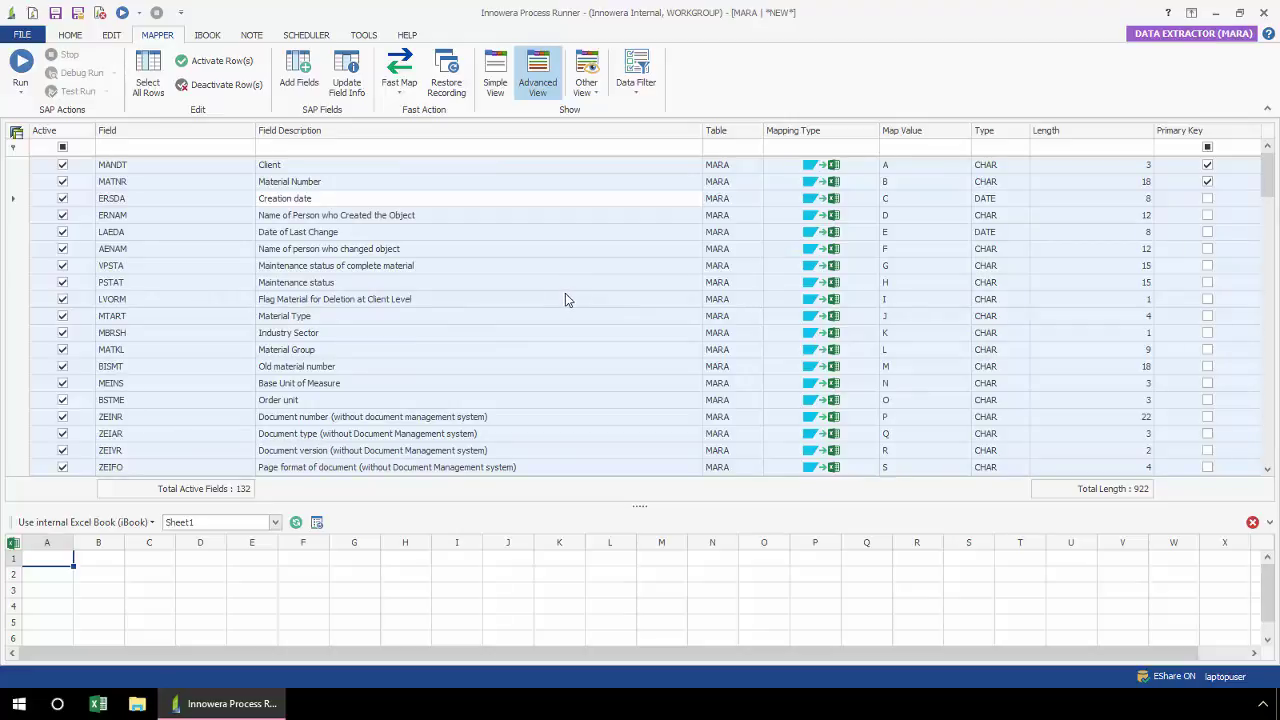
Select all field rows and apply Fast Map > None to unmap every field
right_click(197, 168)
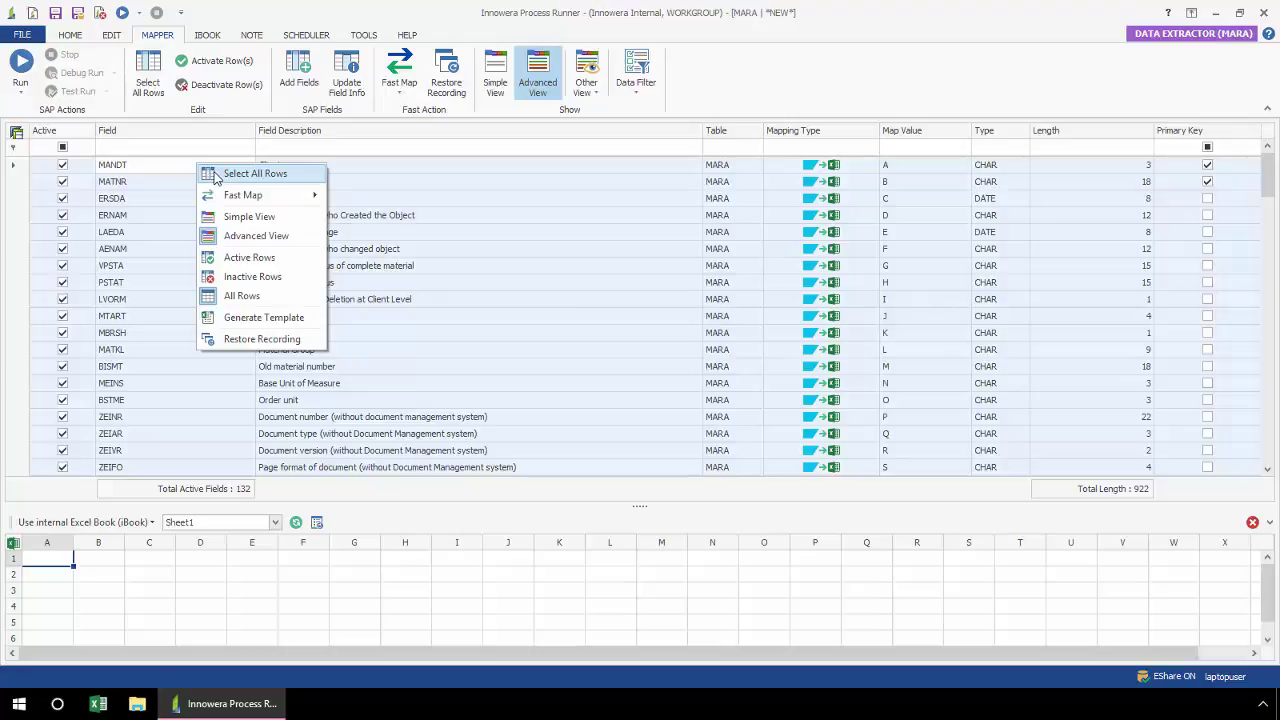
click(215, 175)
right_click(215, 178)
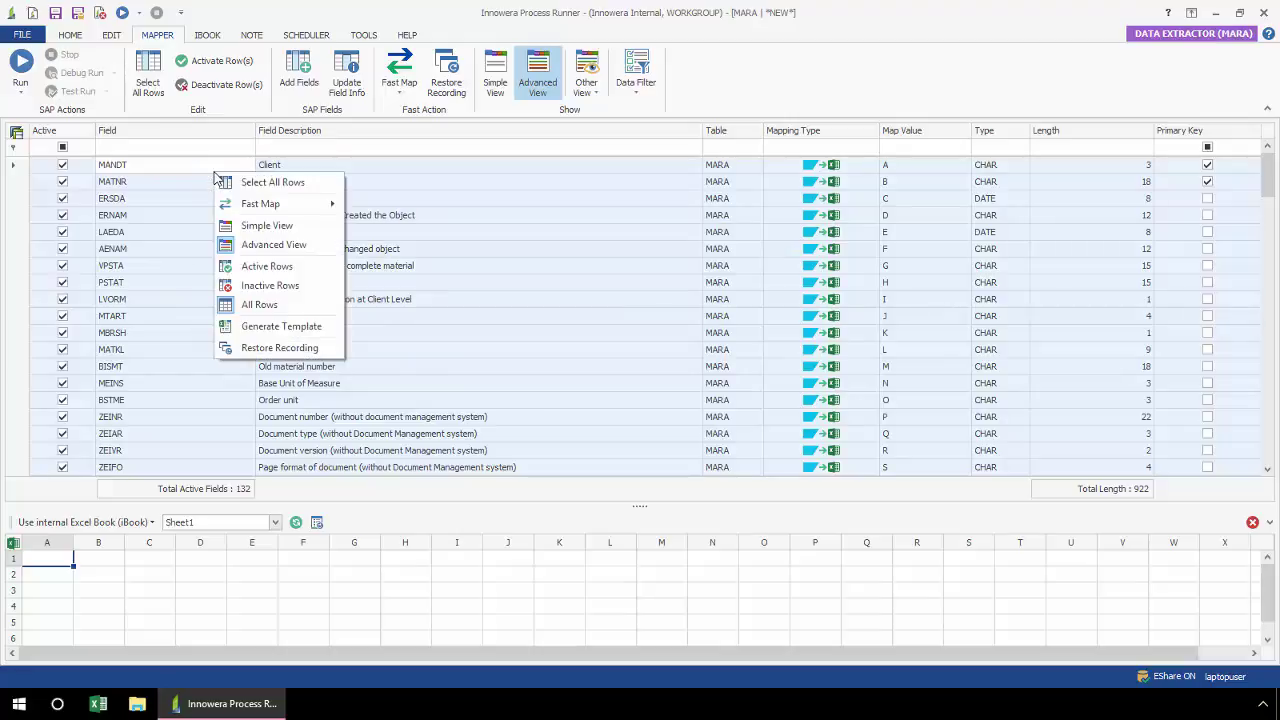
mouse_move(320, 204)
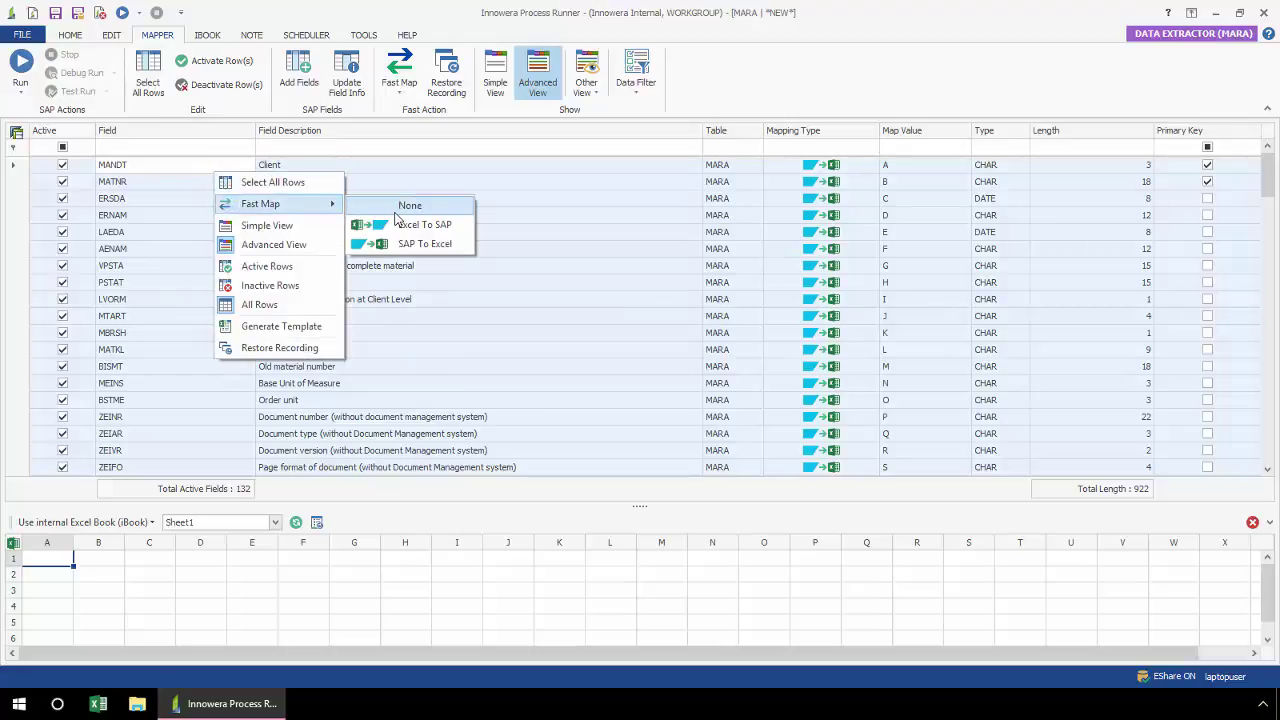
click(399, 207)
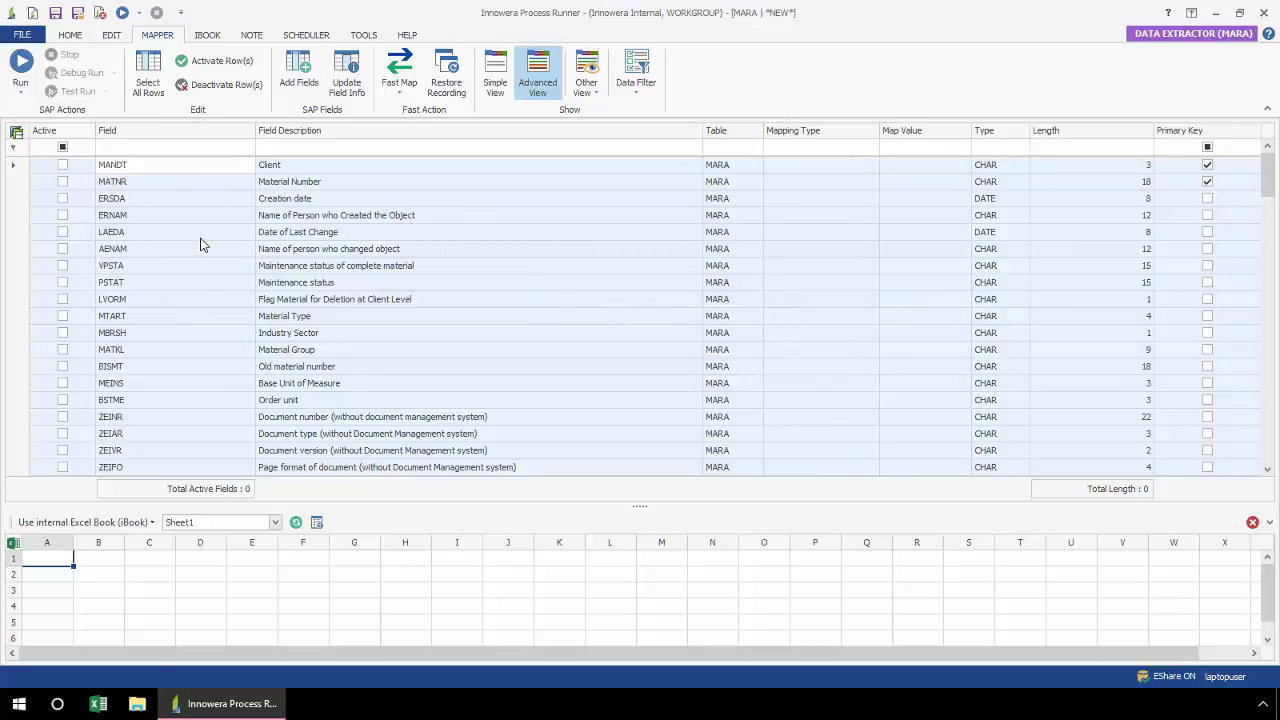
Activate the MATNR, ERSDA, ERNAM, LAEDA and AENAM fields
click(60, 186)
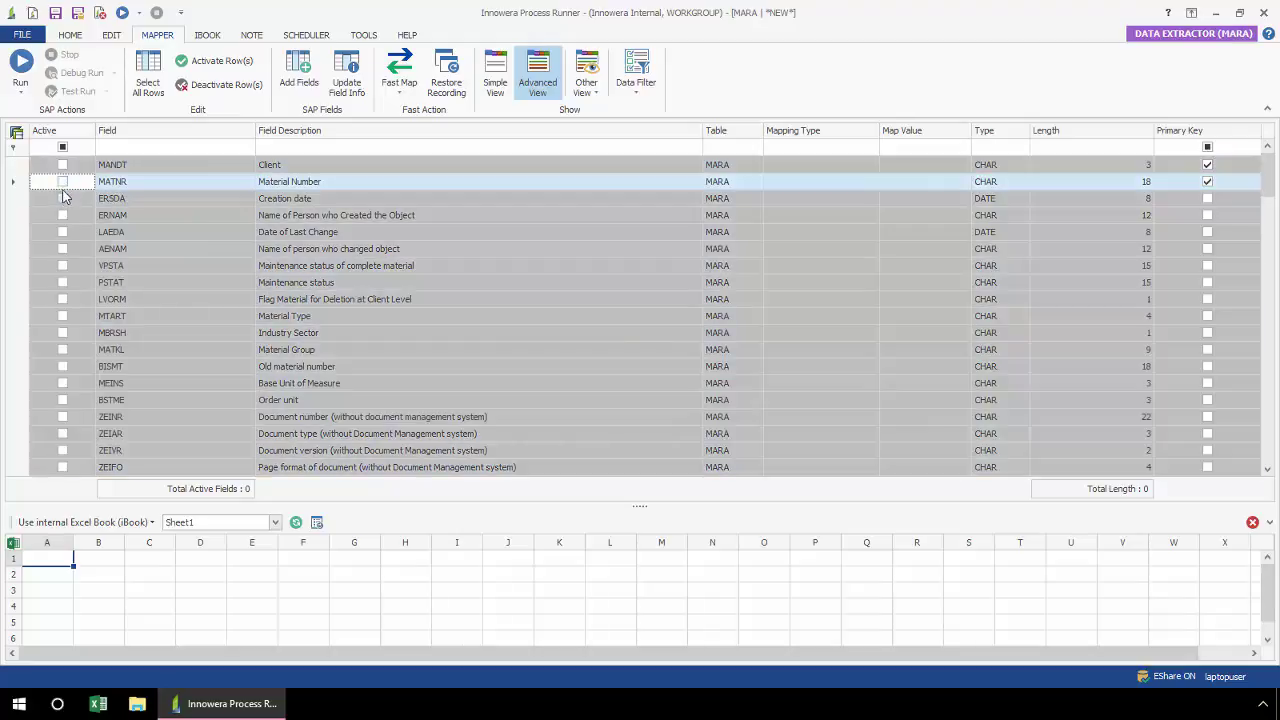
click(62, 182)
click(60, 199)
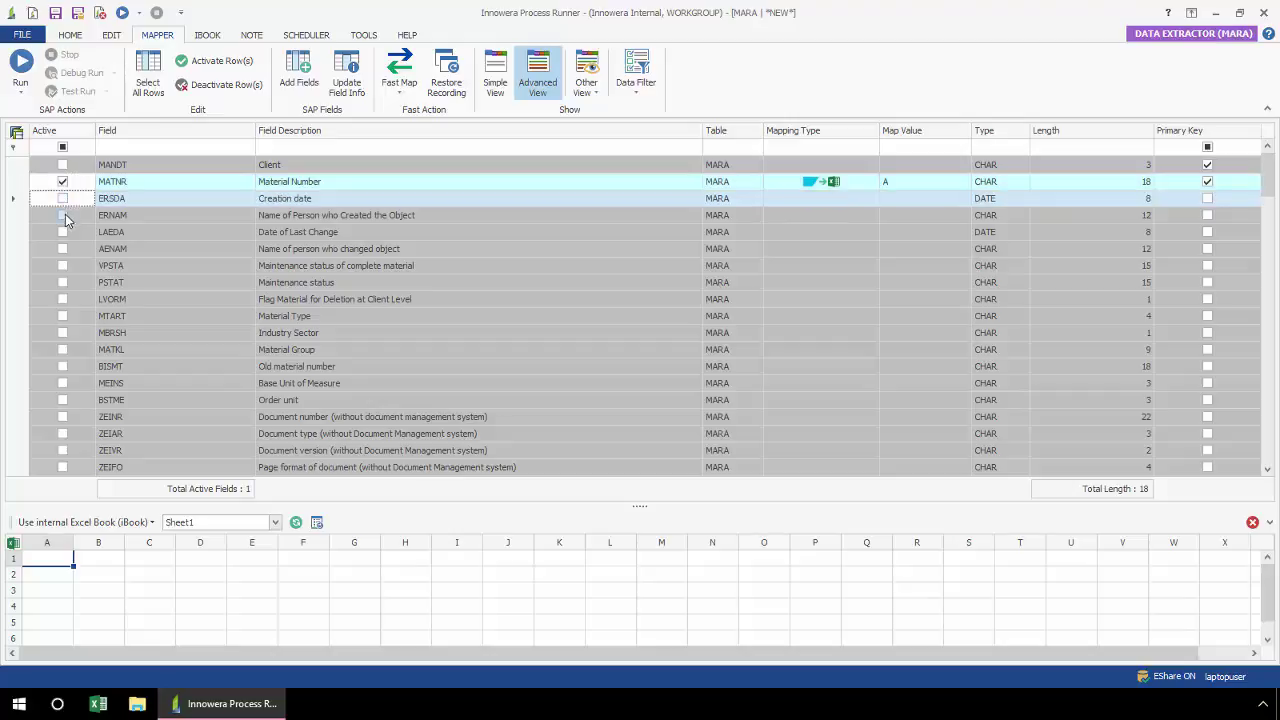
click(62, 198)
click(62, 215)
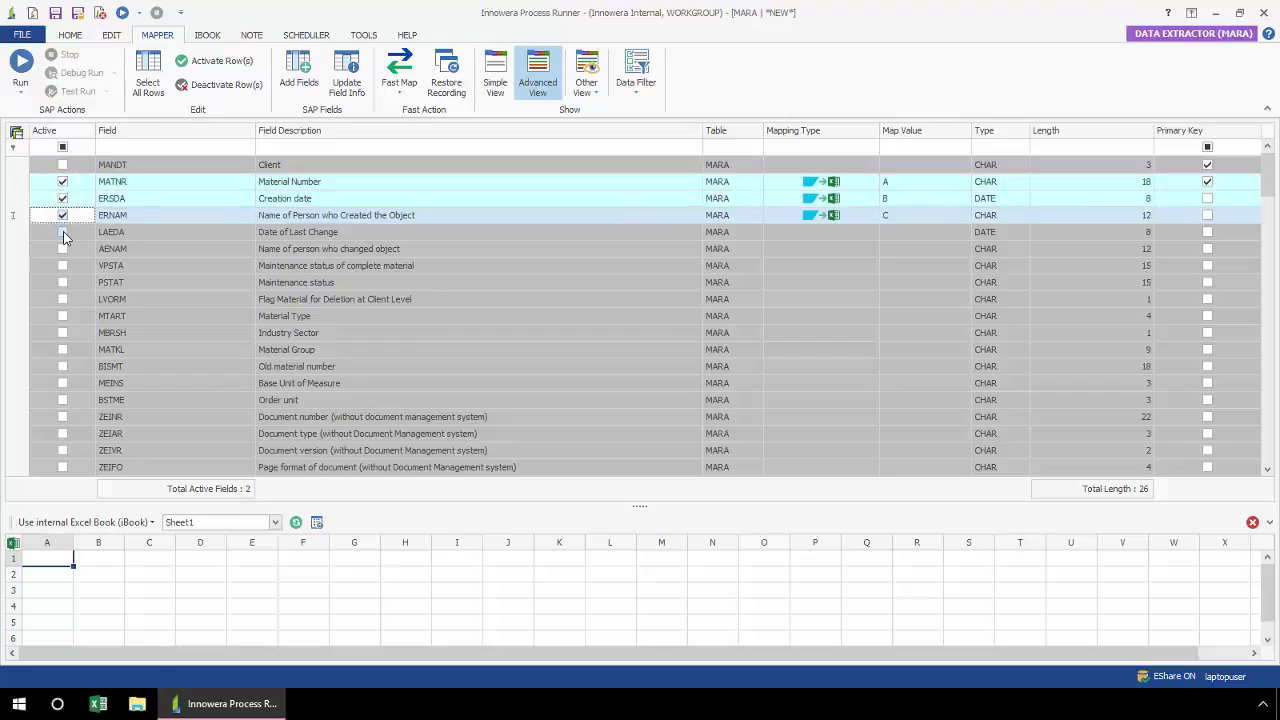
click(62, 232)
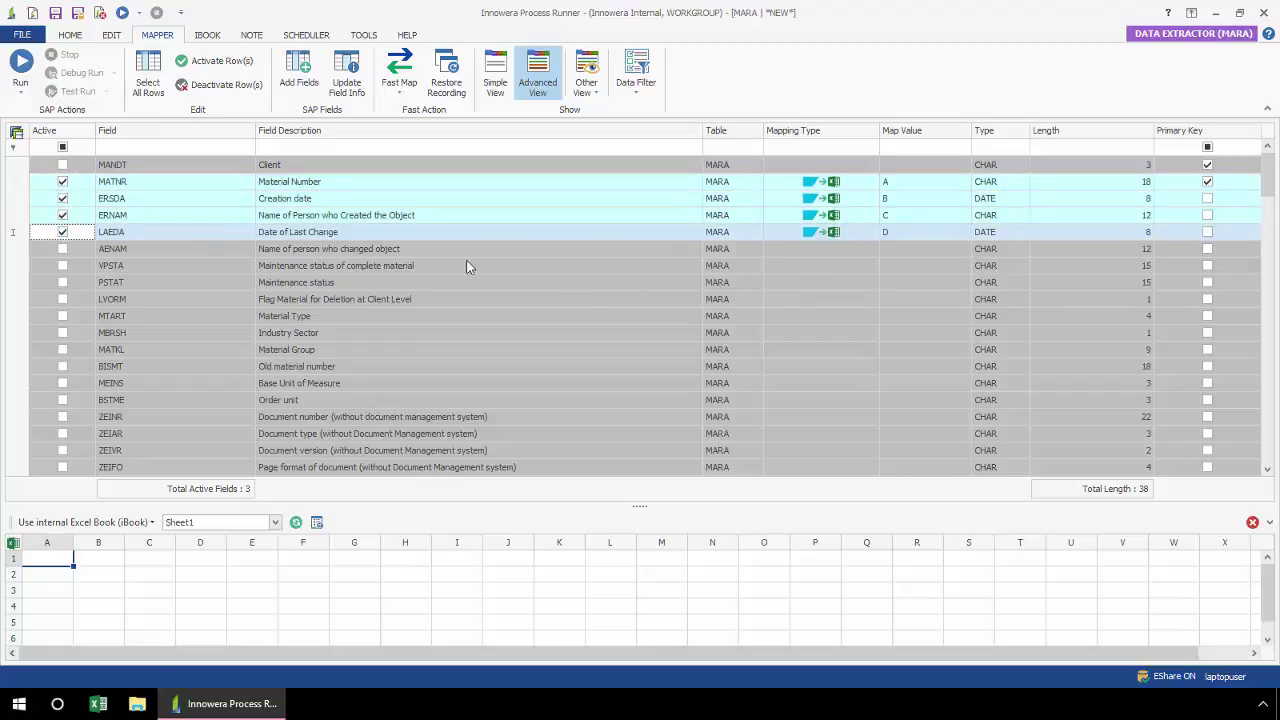
click(62, 249)
Select the field rows from MTART through BLATT
click(147, 317)
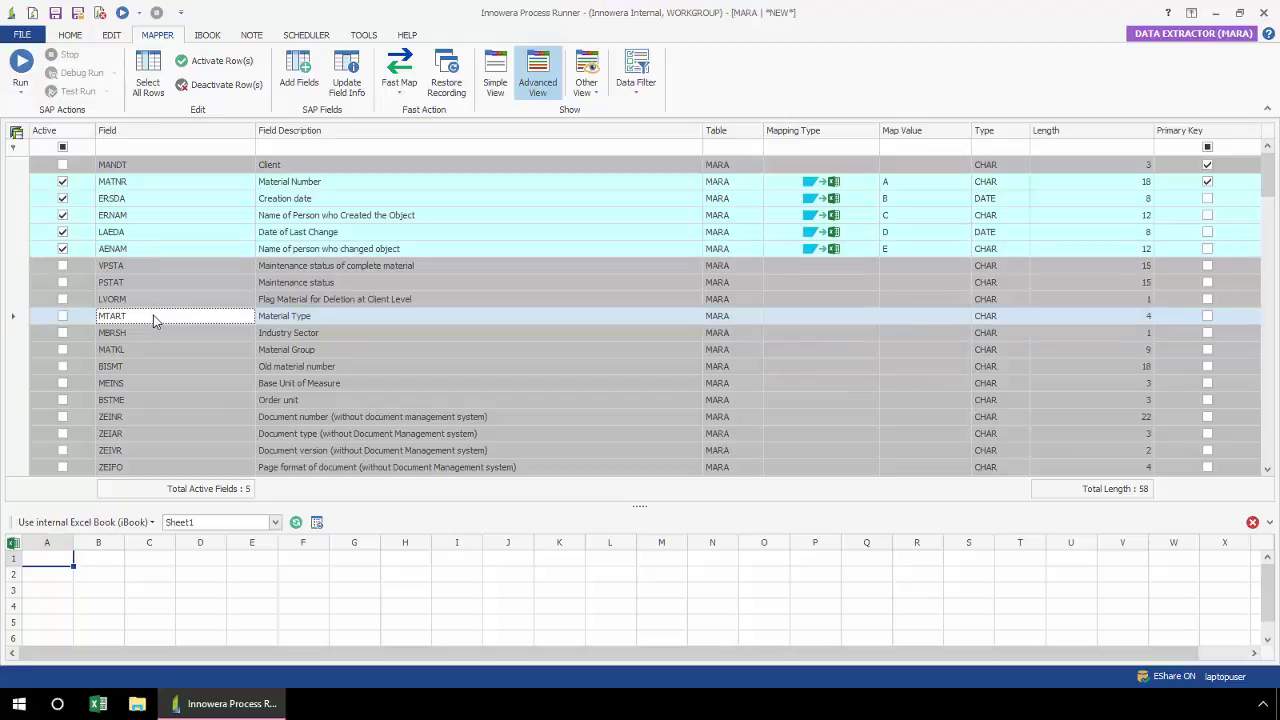
shift+click(156, 333)
shift+click(278, 354)
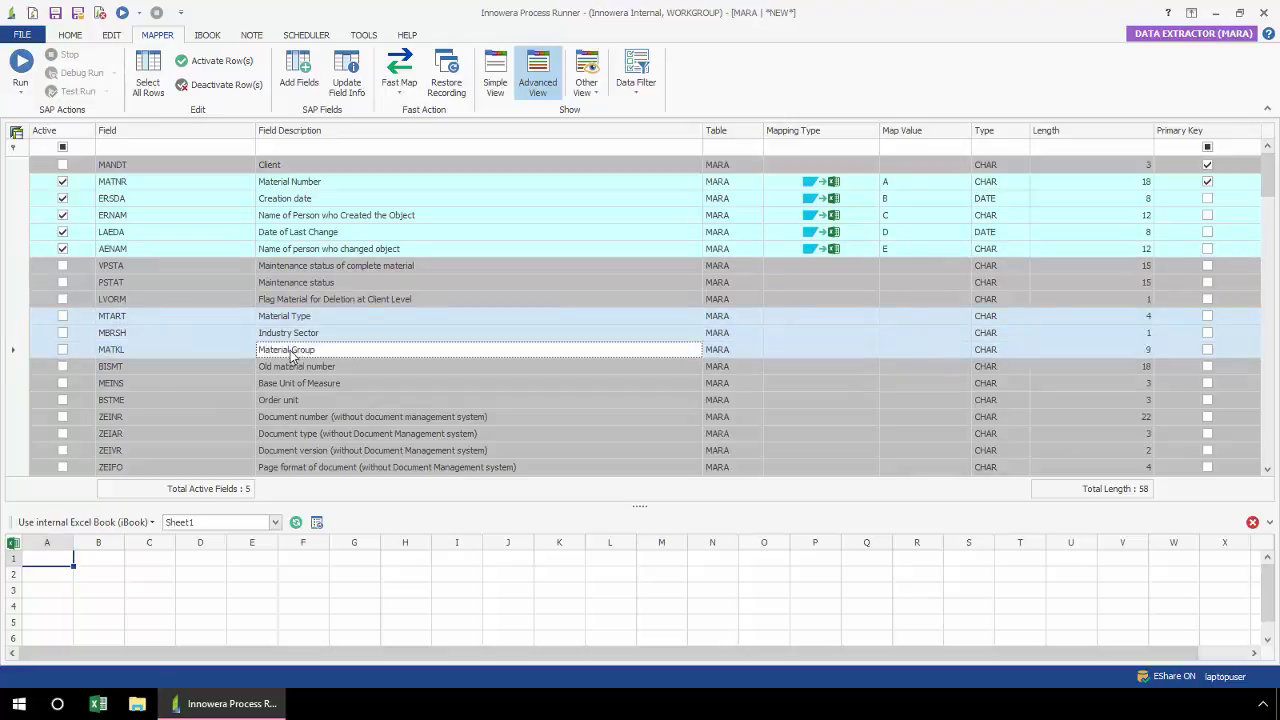
shift+click(293, 370)
shift+click(293, 384)
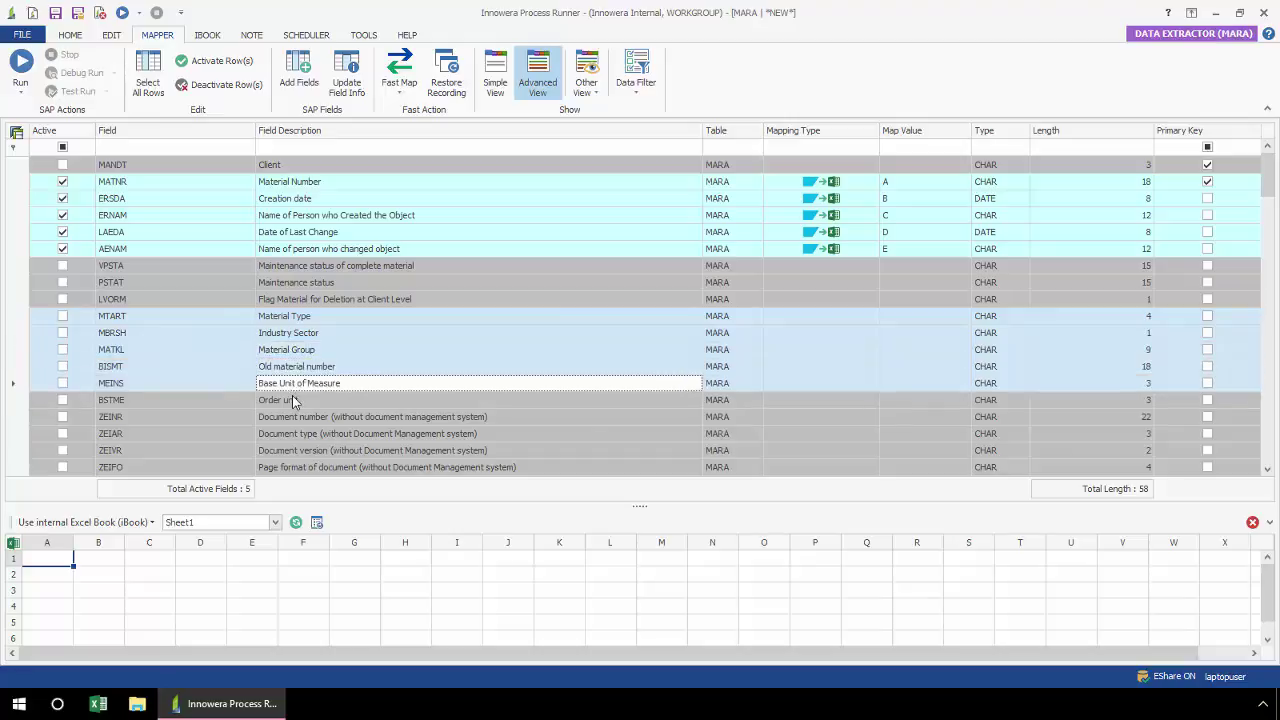
shift+click(295, 400)
shift+click(298, 416)
scroll(310, 410, down, 3)
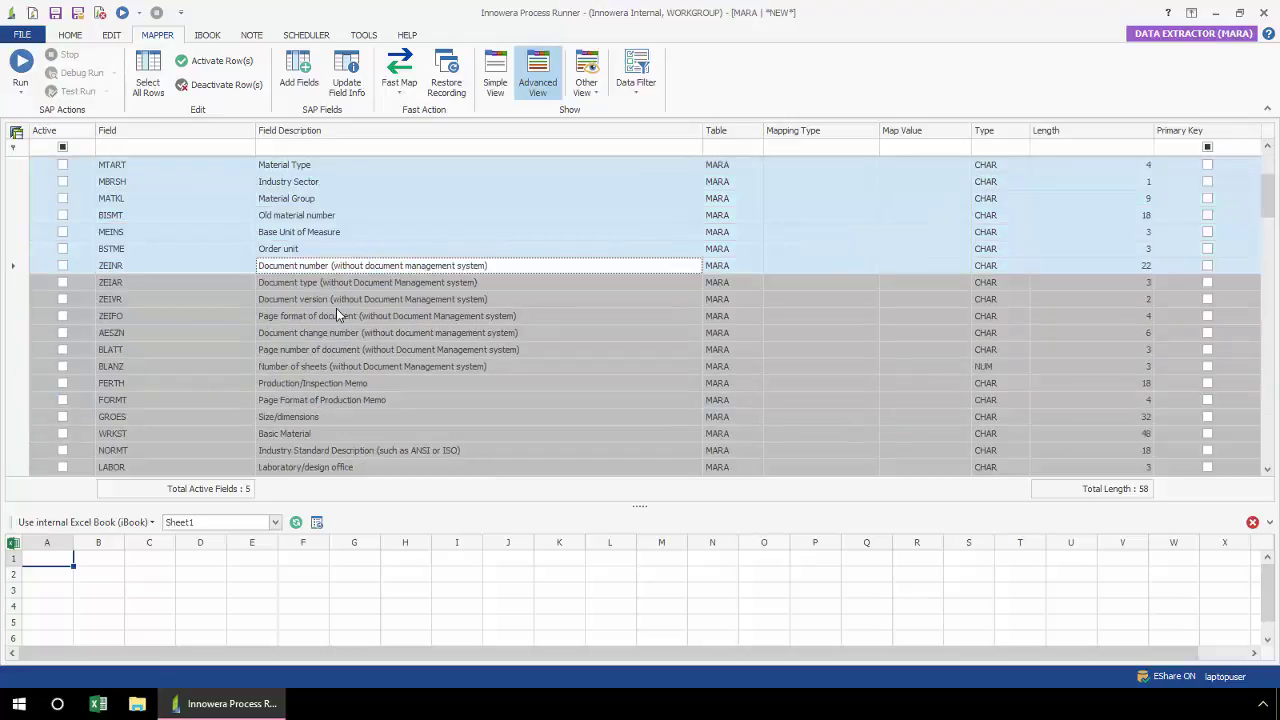
shift+click(343, 282)
shift+click(347, 299)
shift+click(345, 316)
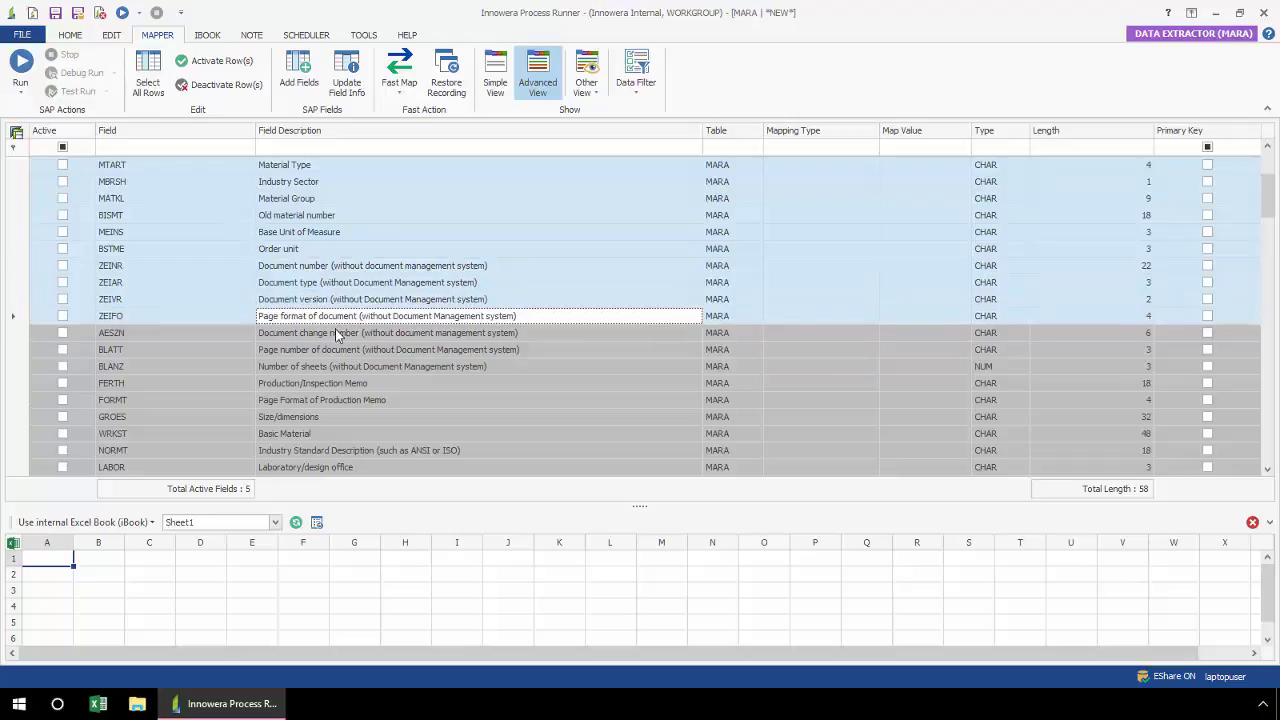
shift+click(336, 333)
shift+click(337, 352)
Fast Map the selected fields SAP To Excel, giving 17 active fields in columns A–Q
right_click(494, 258)
mouse_move(540, 296)
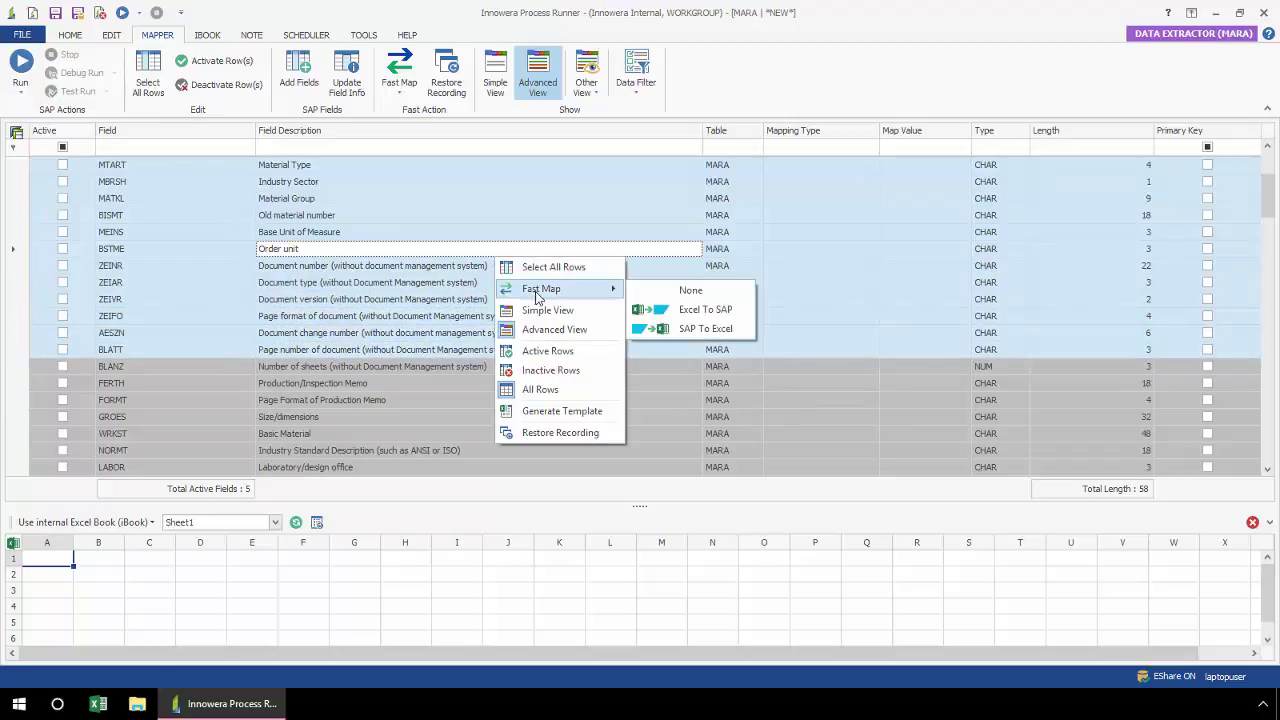
click(712, 328)
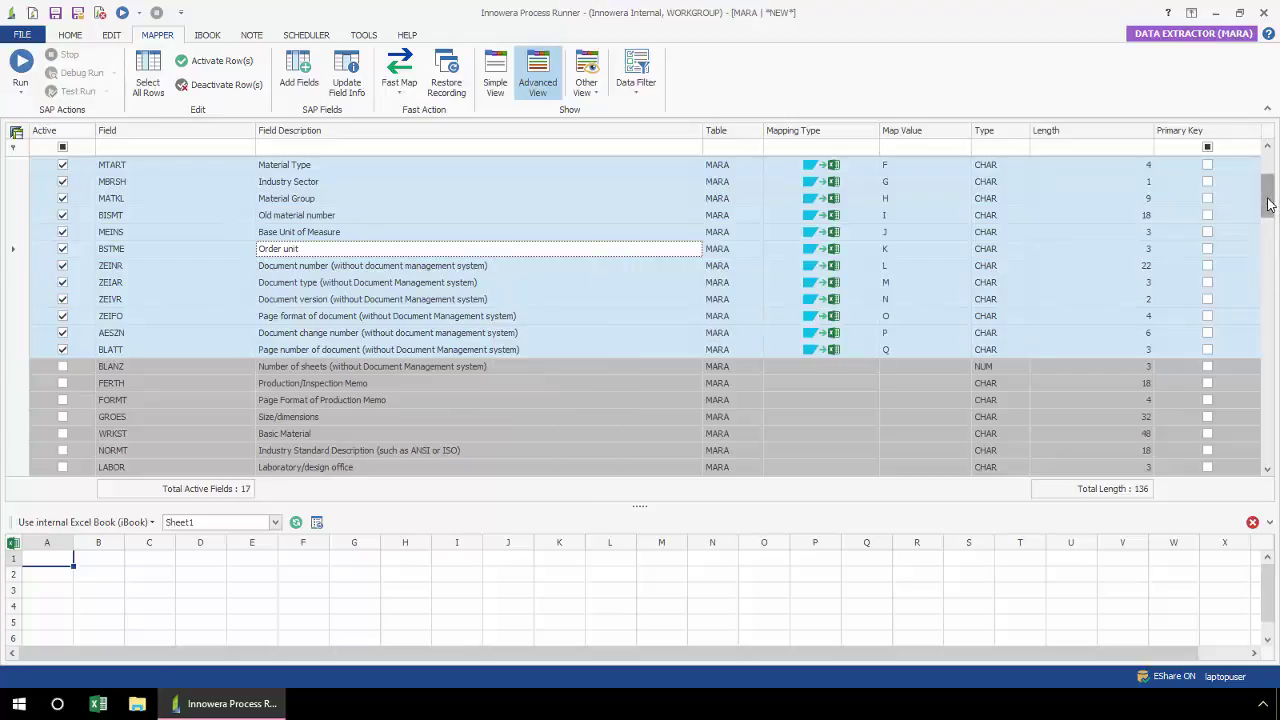
drag(1268, 202, 1268, 187)
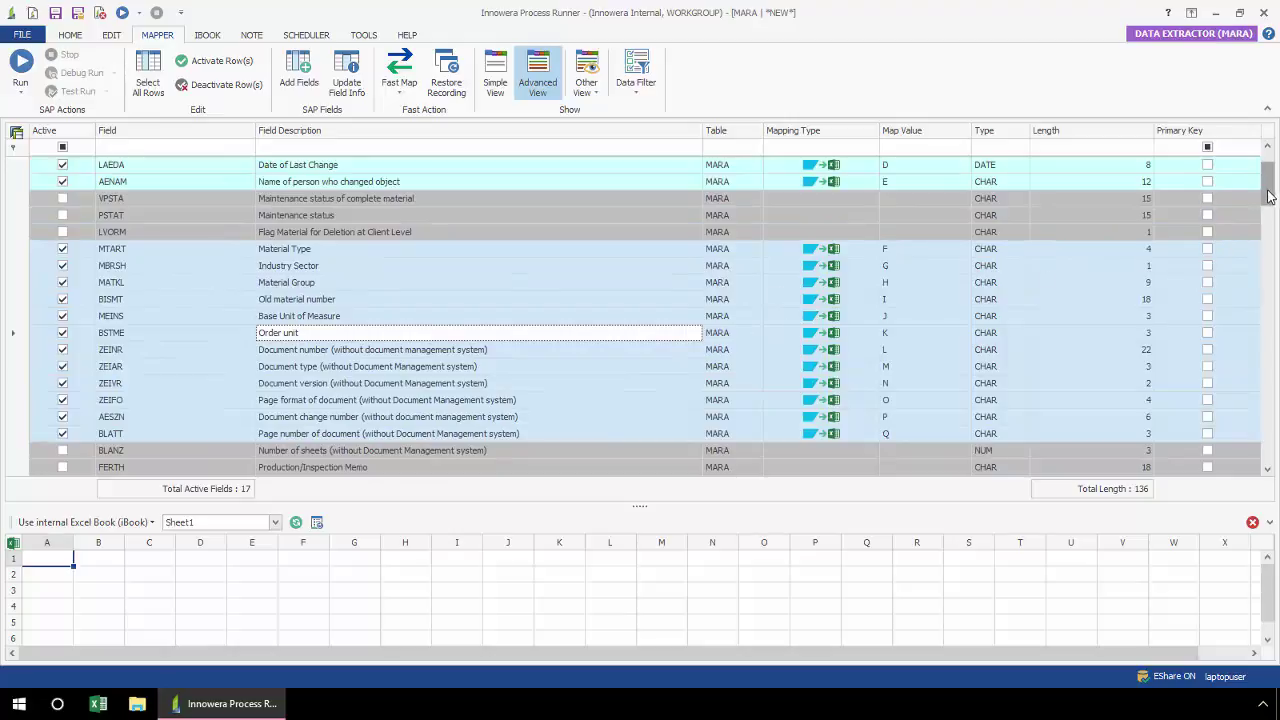
drag(1268, 194, 1274, 175)
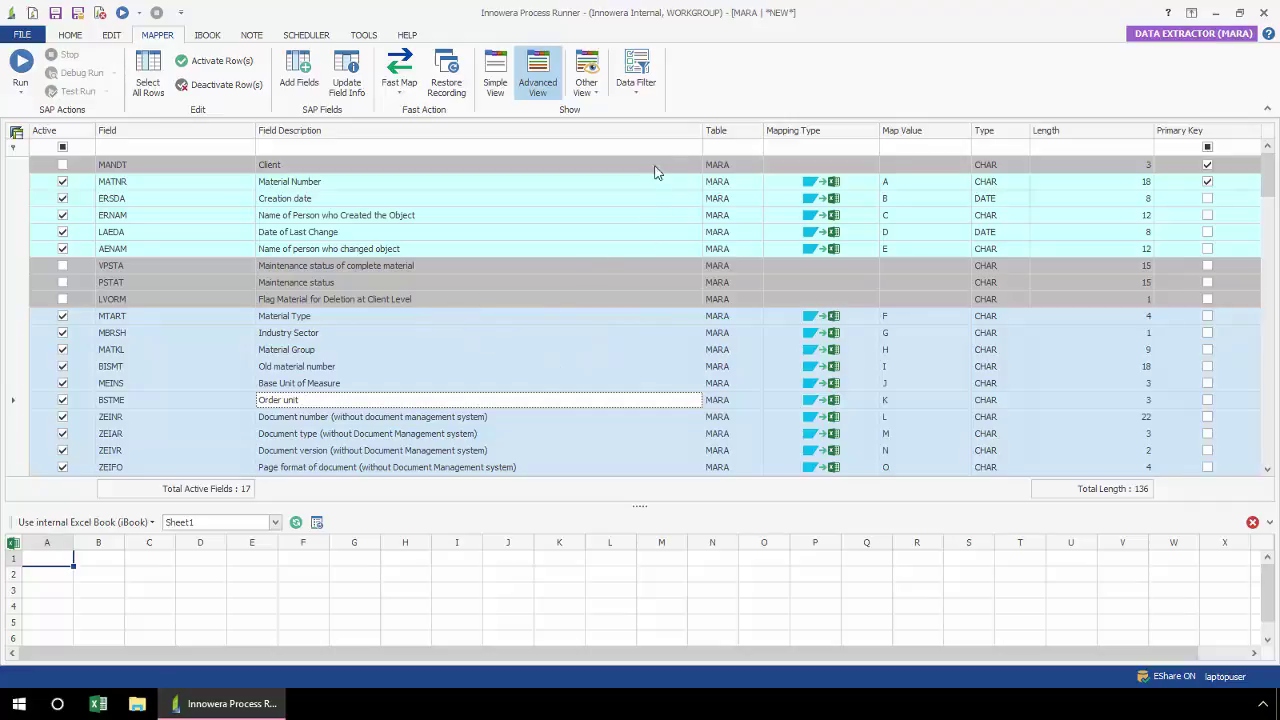
Open the Data Filter Builder and filter the first row's field list by description 'Mater'
click(640, 90)
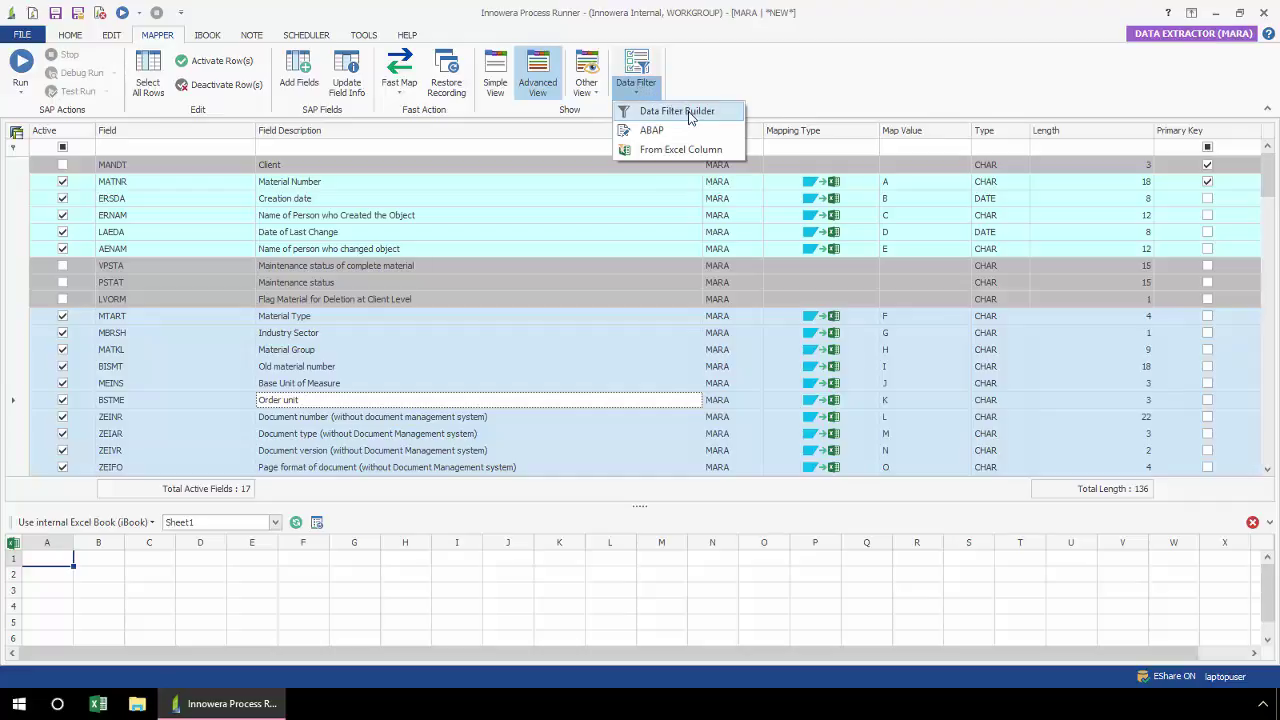
click(677, 111)
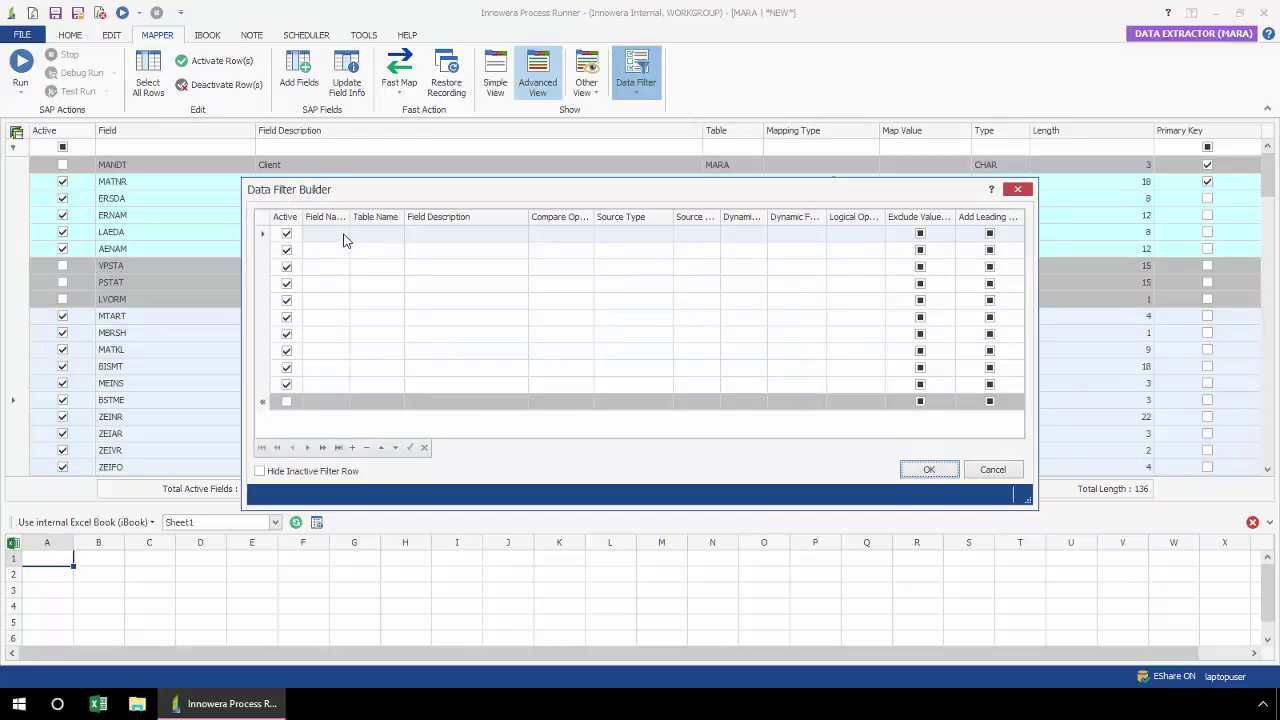
click(330, 234)
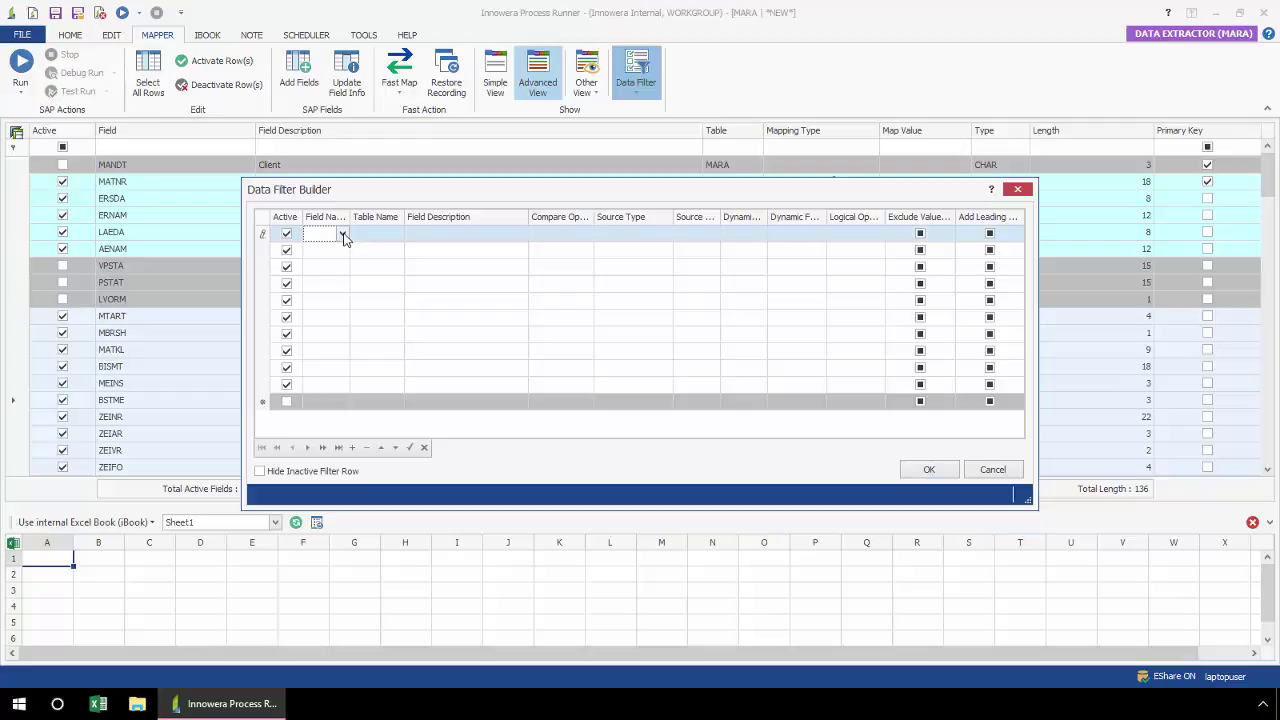
click(342, 236)
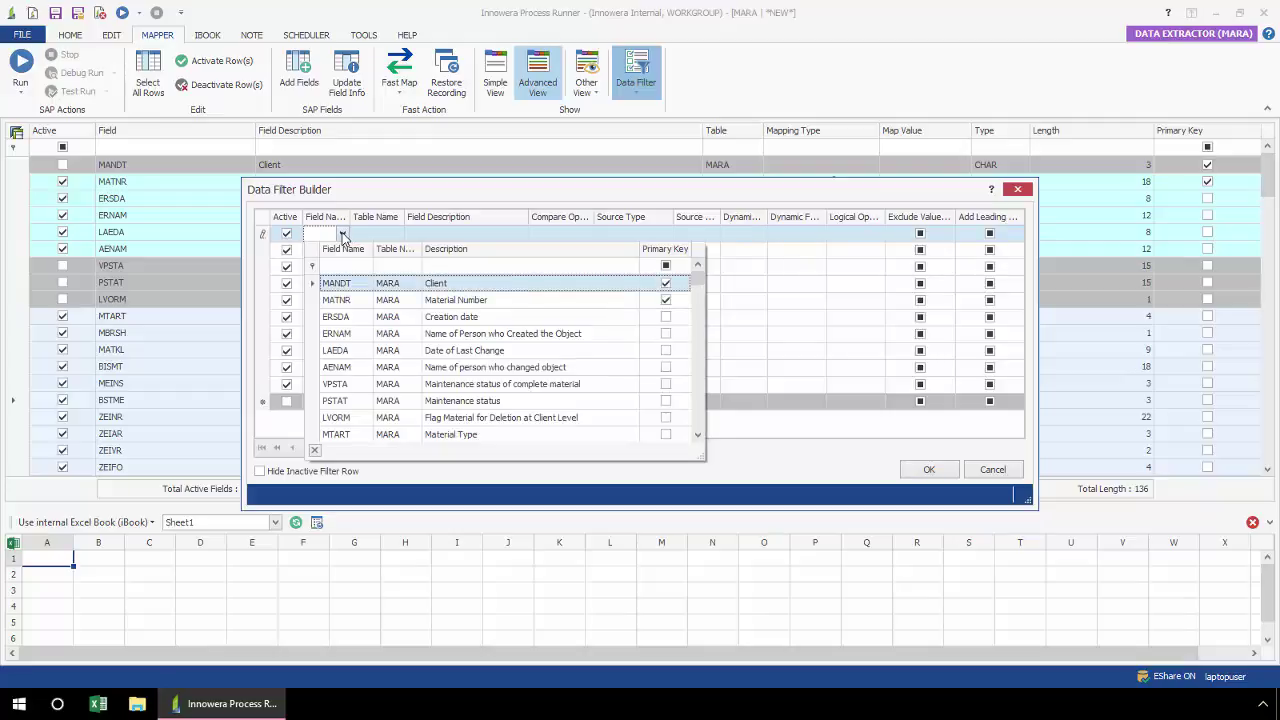
scroll(385, 318, down, 3)
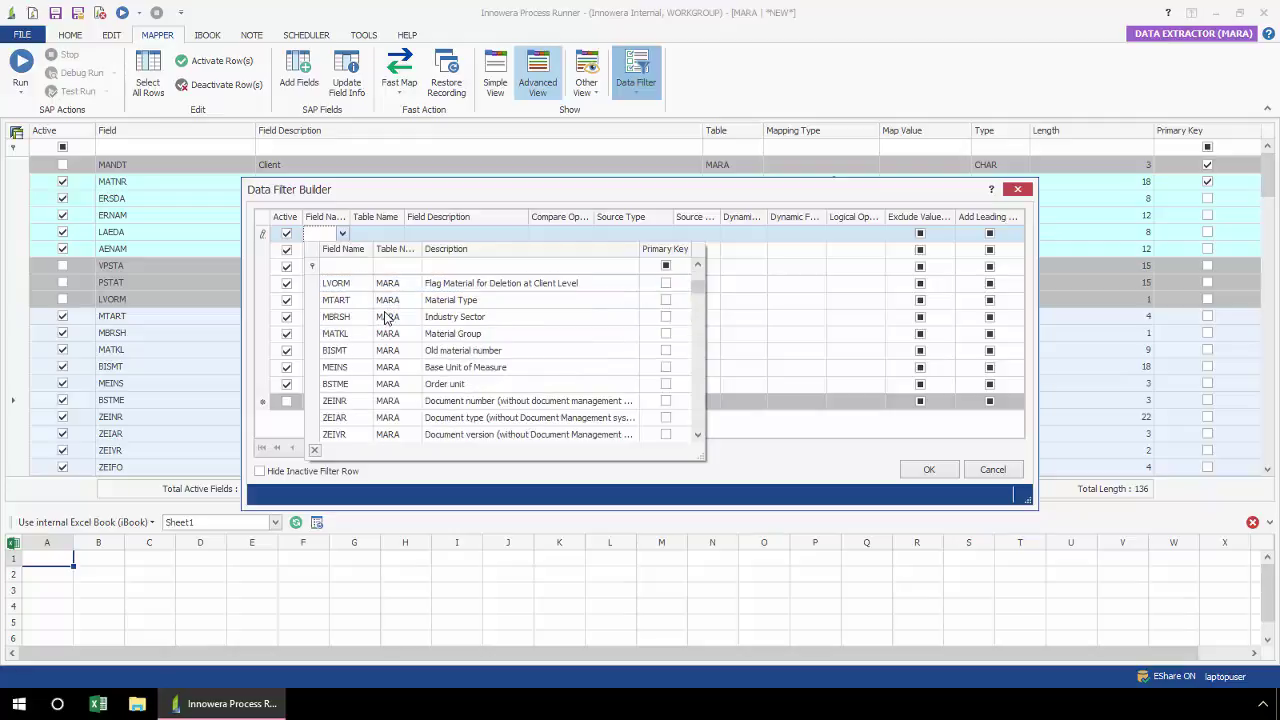
scroll(385, 318, down, 2)
scroll(348, 336, up, 5)
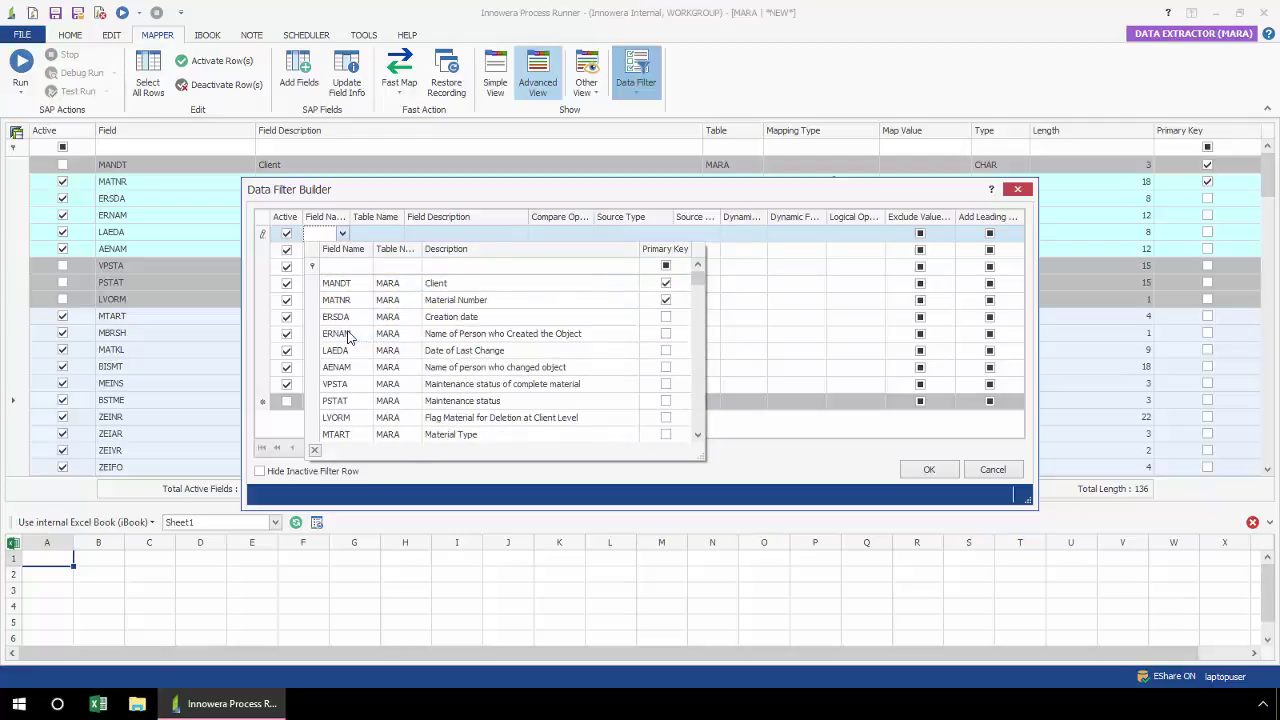
click(439, 264)
text(Material)
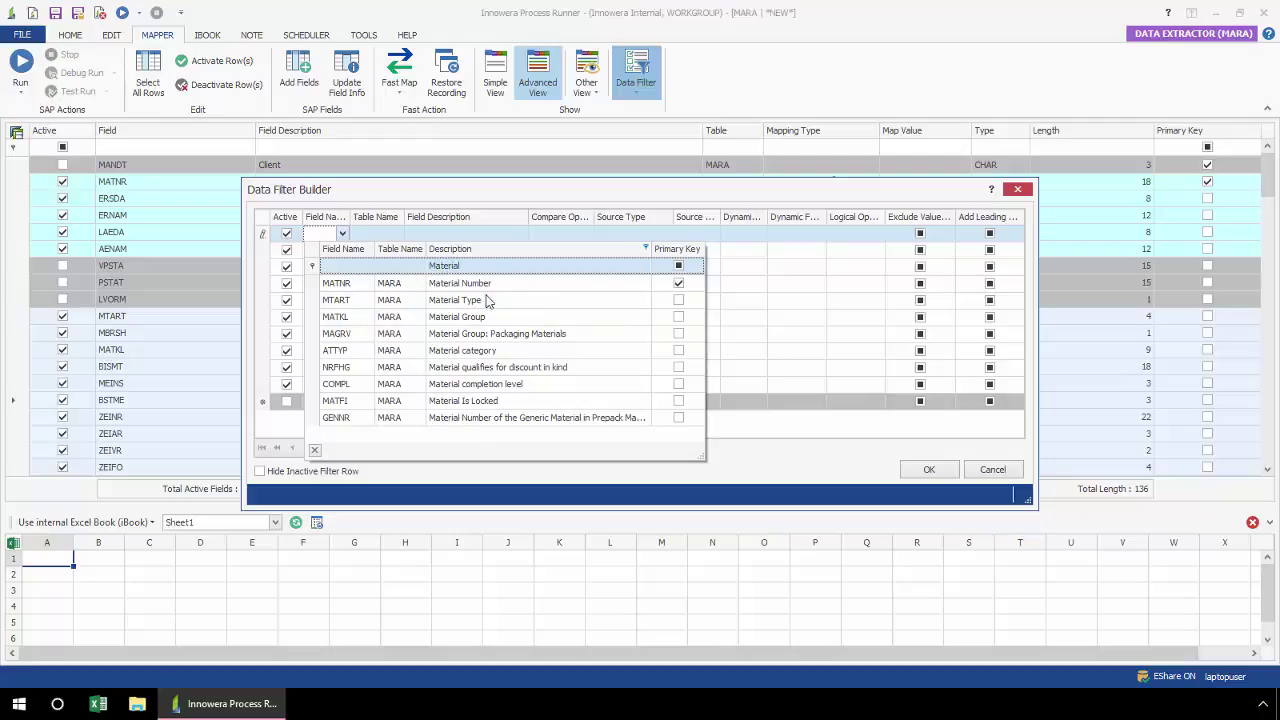
Set the first filter row to MTART (Material Type) with the Range compare operator
click(350, 304)
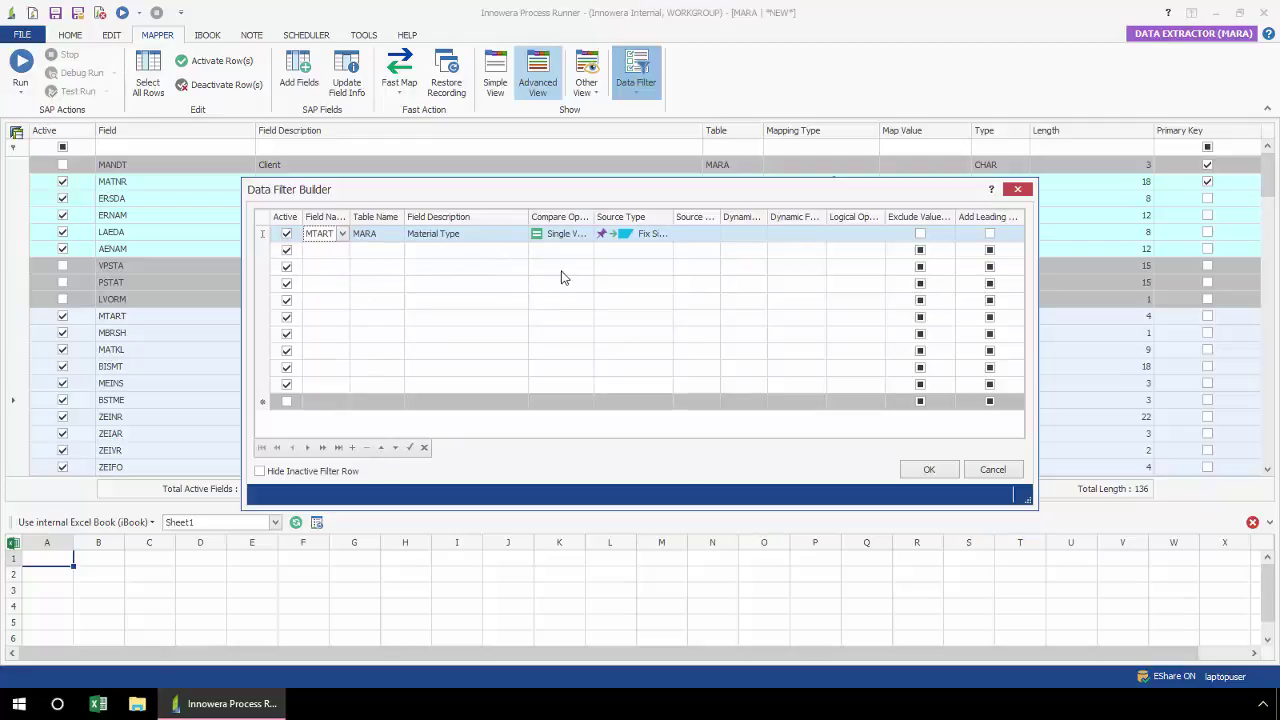
click(583, 238)
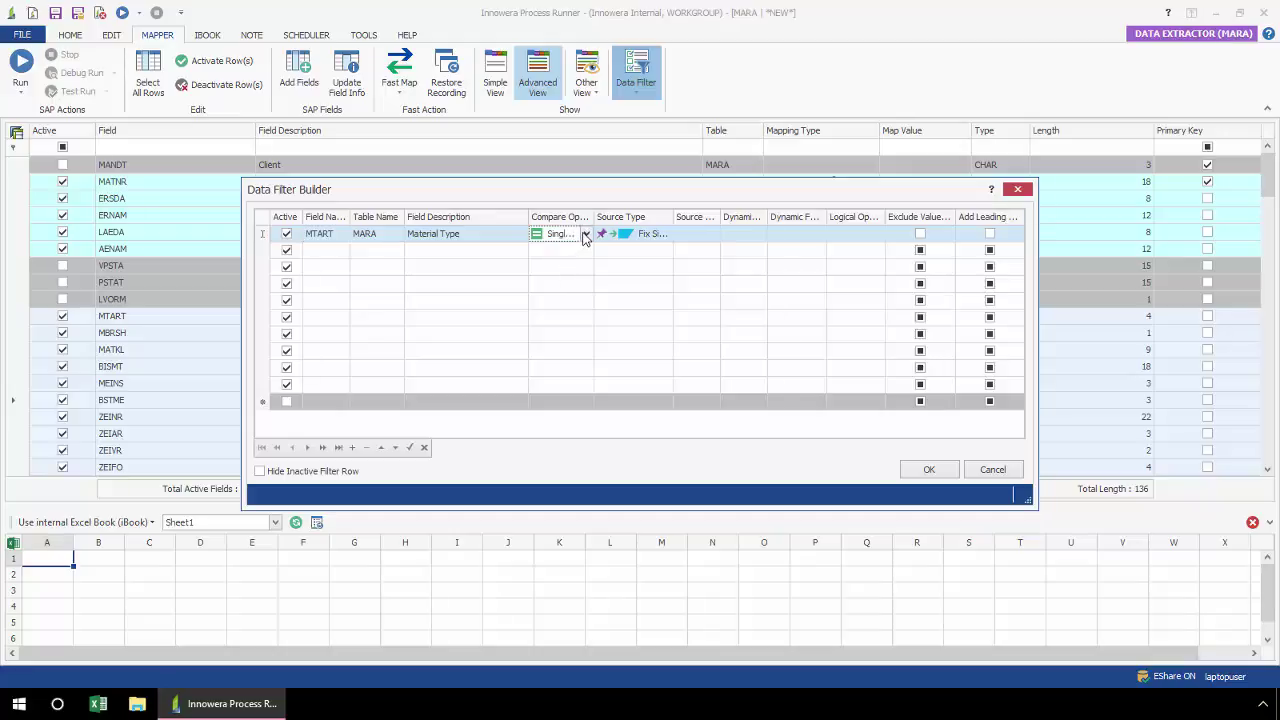
click(586, 234)
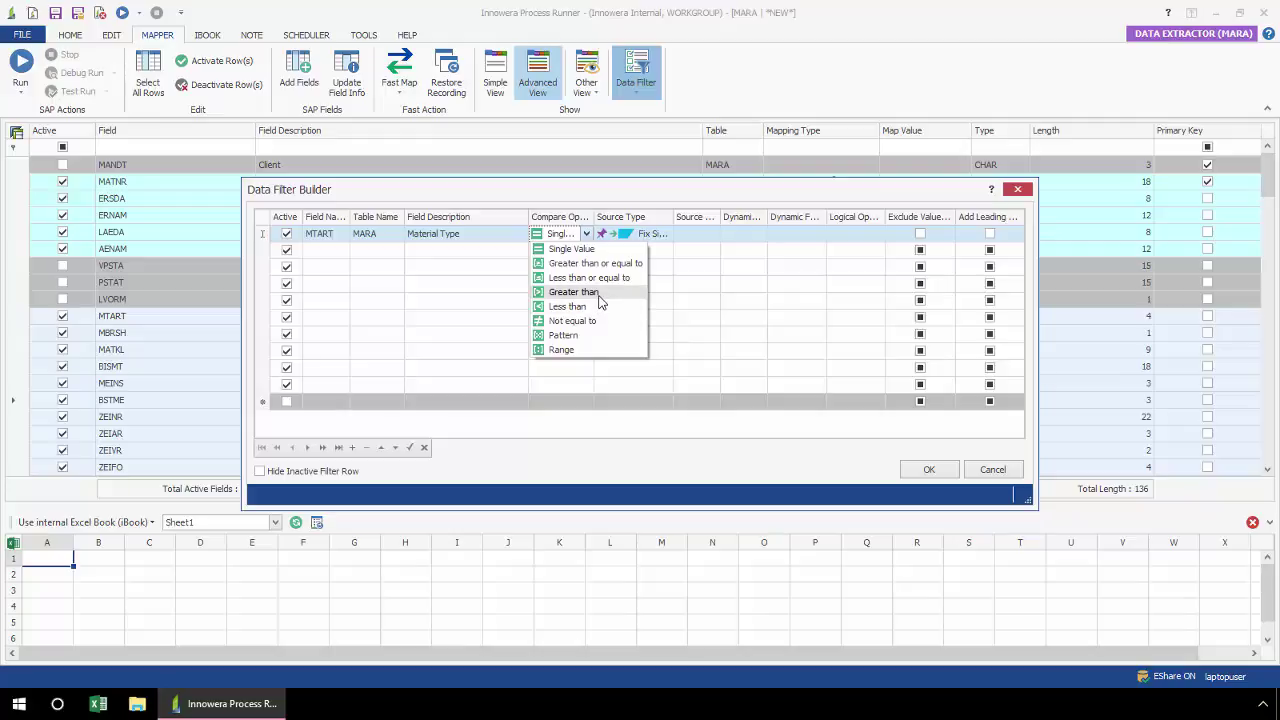
click(568, 352)
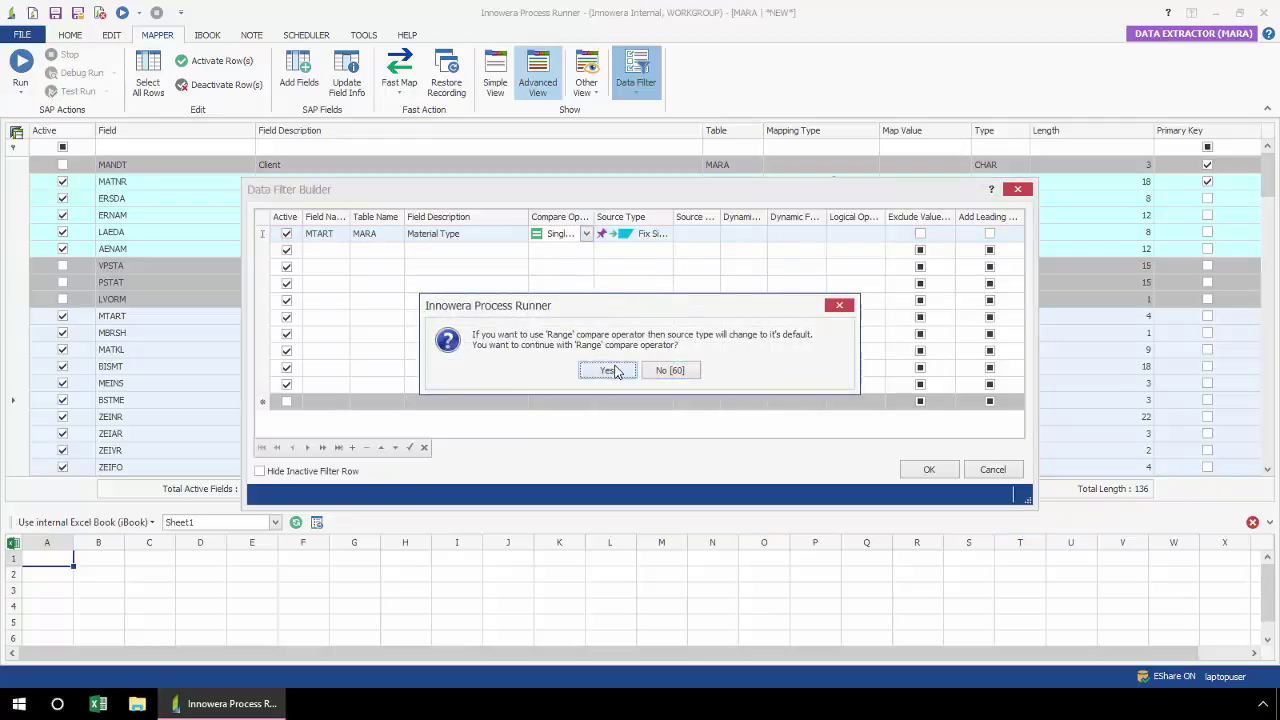
click(608, 370)
click(662, 236)
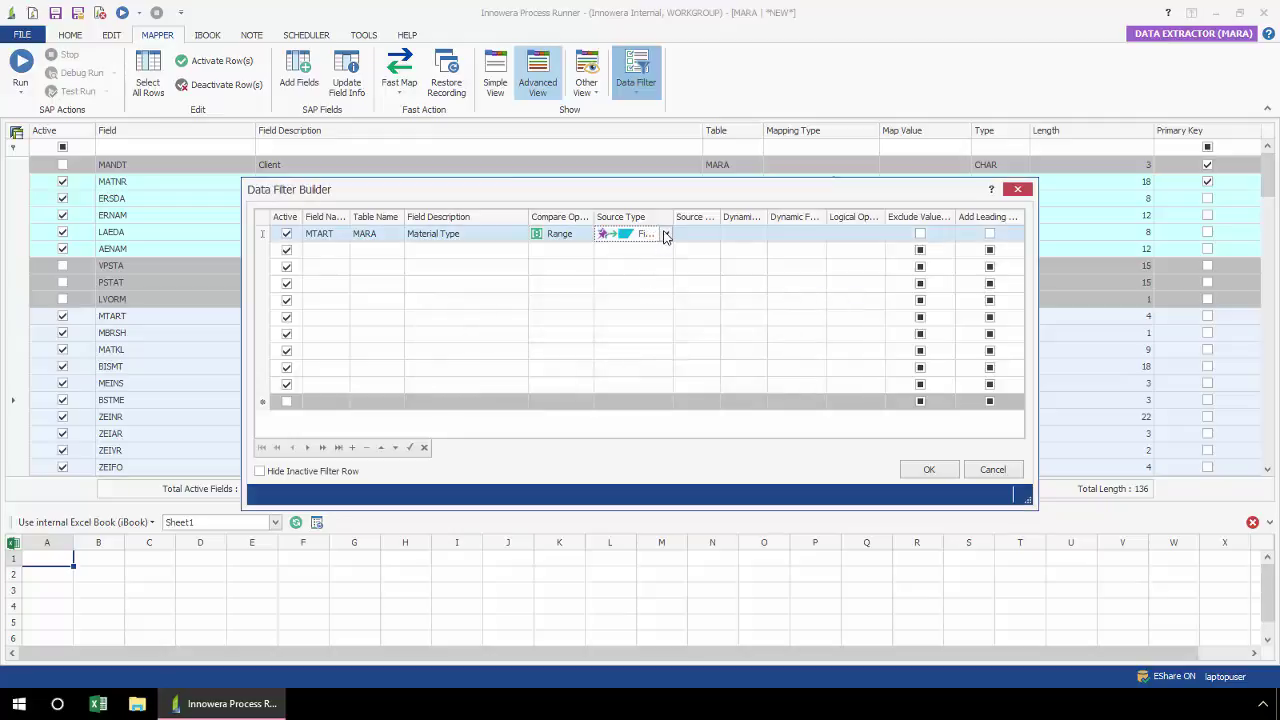
click(666, 236)
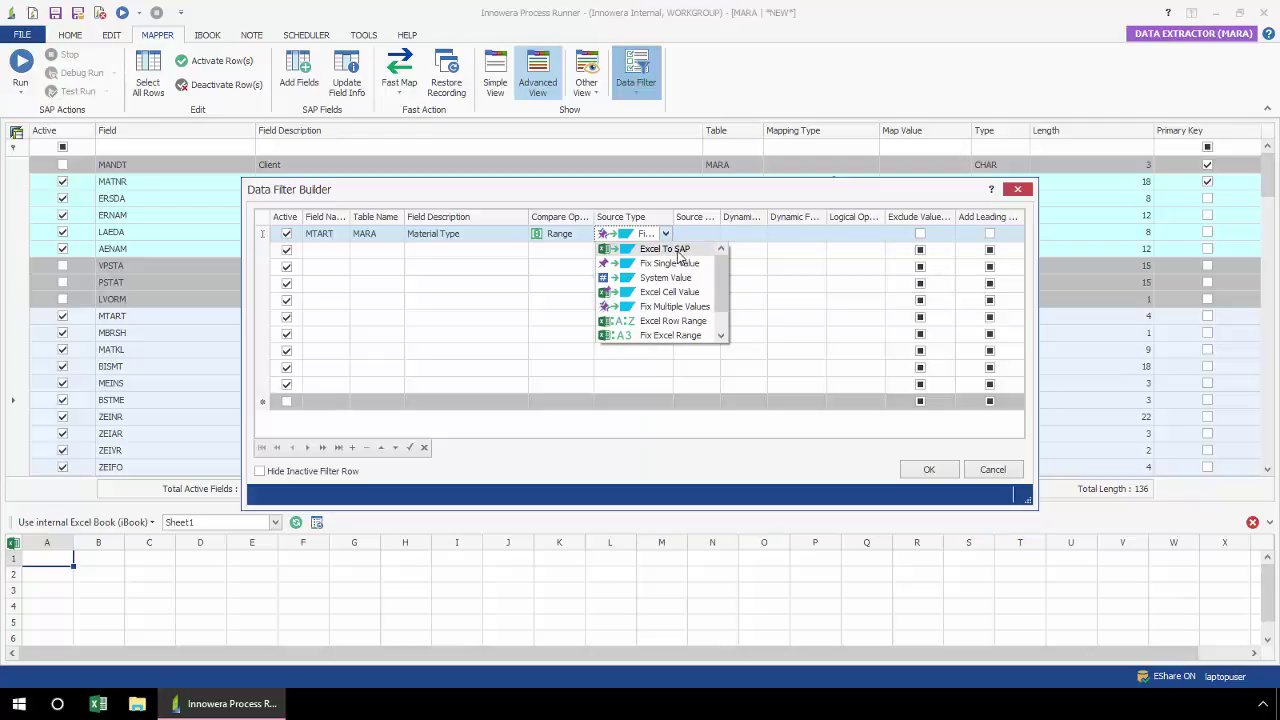
Try Excel To SAP as the source, then switch to a Fixed Single Value of 1000
click(678, 255)
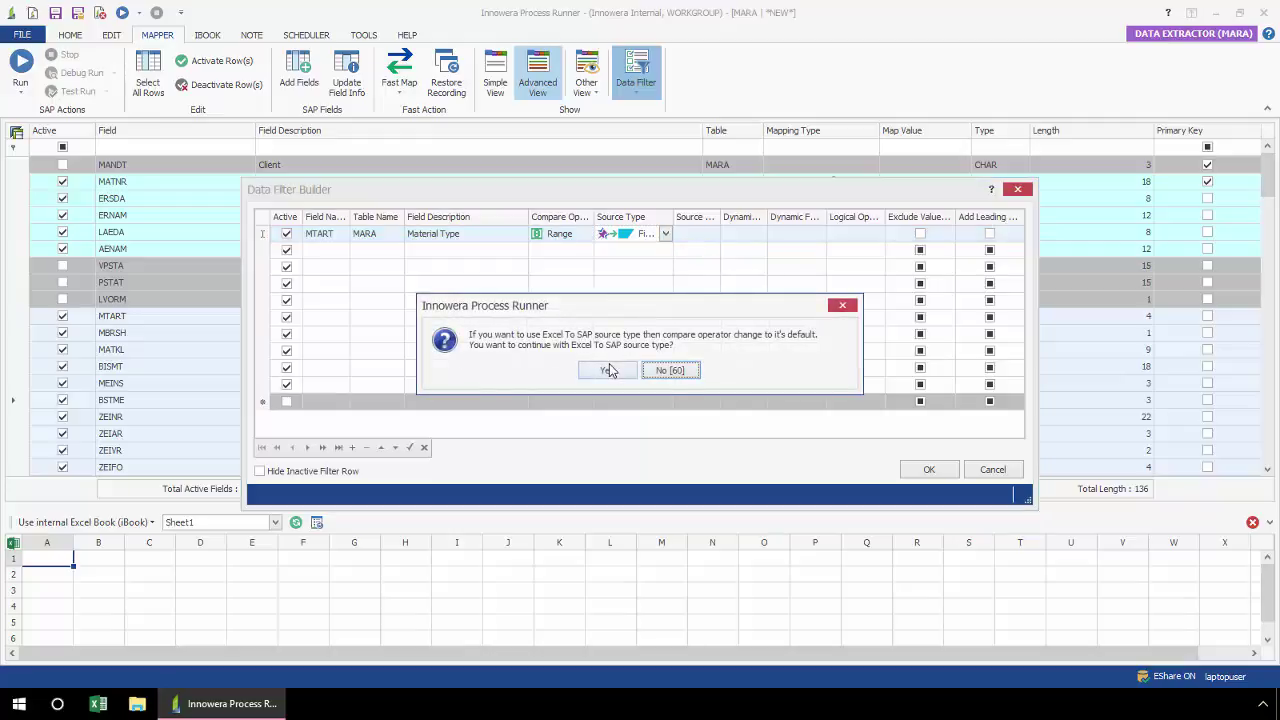
click(607, 370)
click(697, 234)
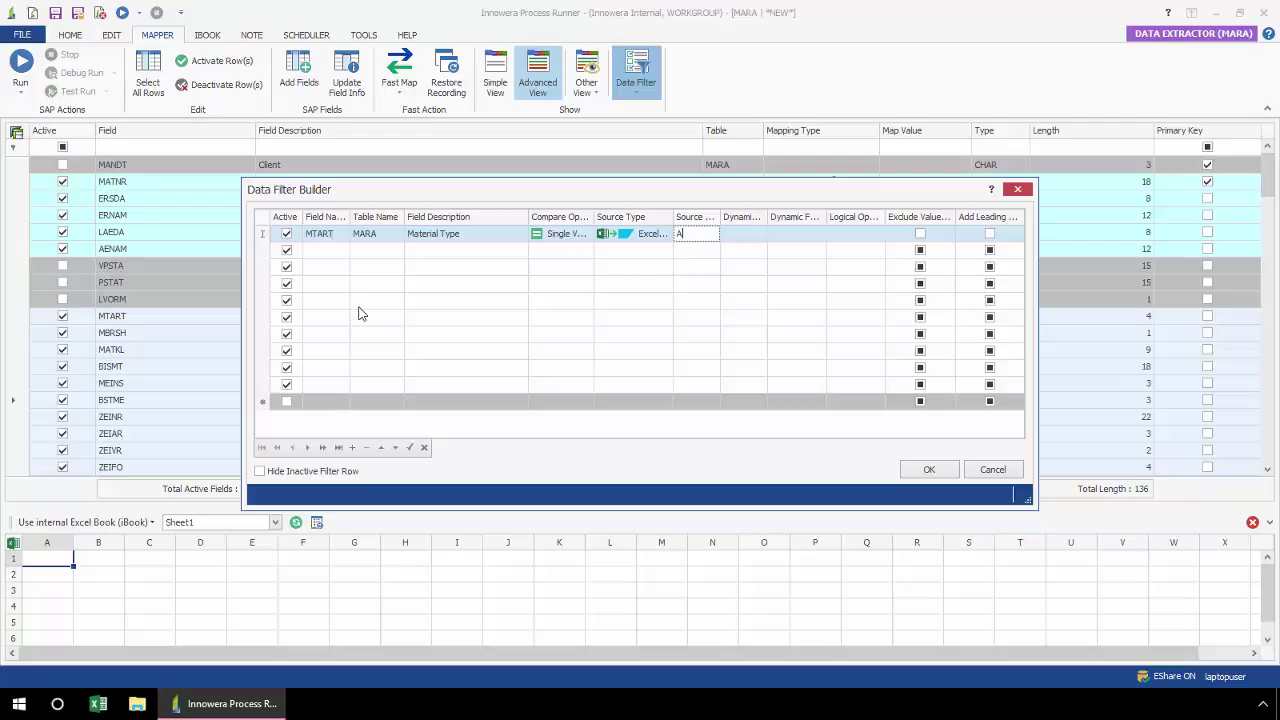
click(665, 237)
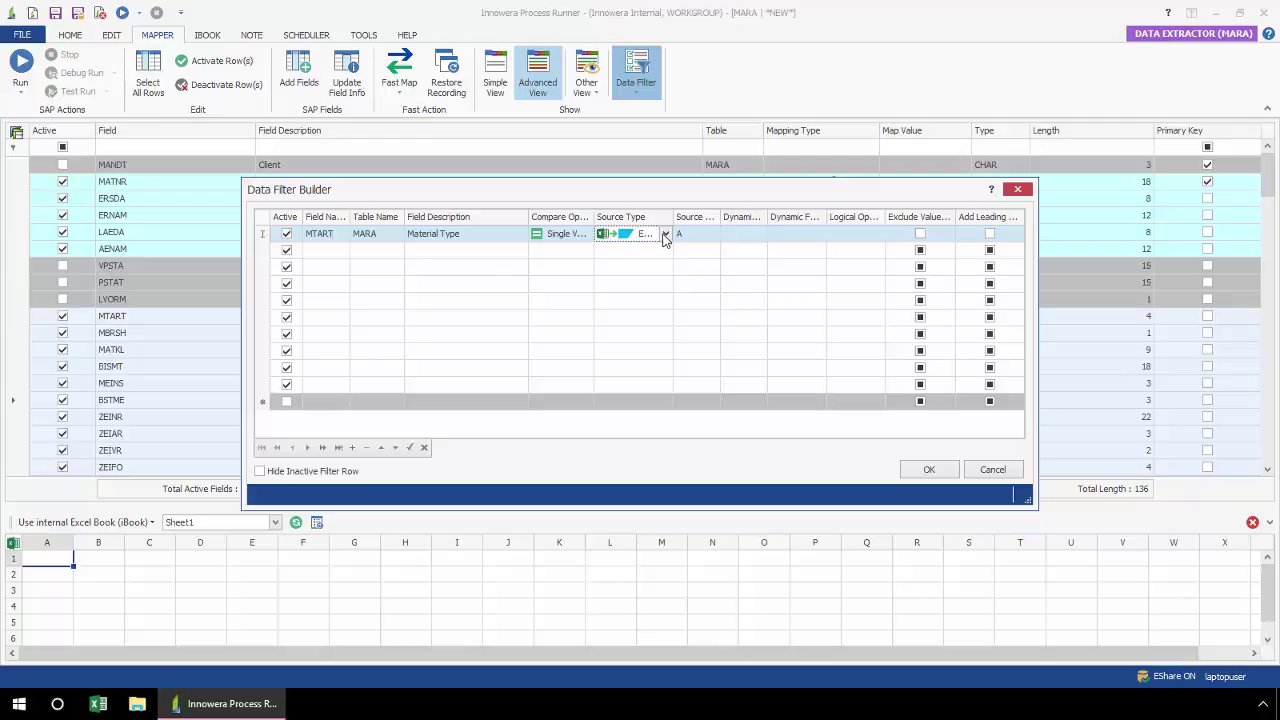
click(665, 237)
click(693, 262)
click(697, 238)
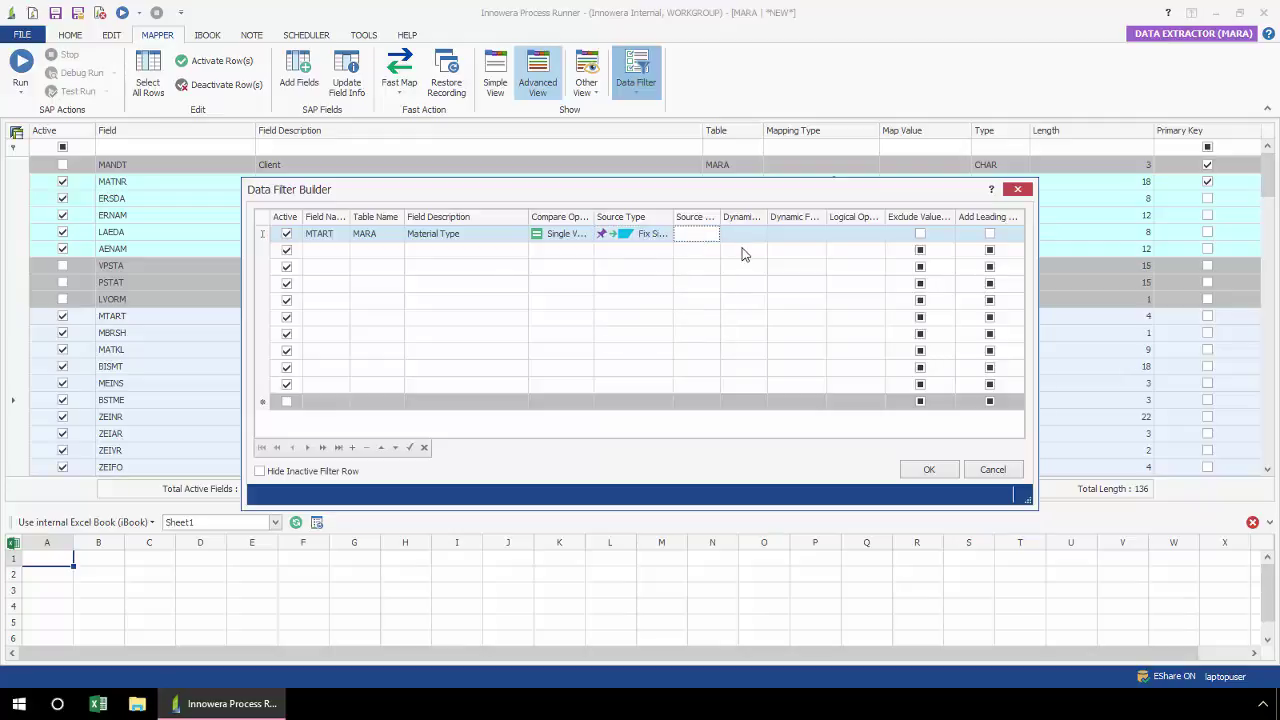
Change the MTART filter's source type to System Value and close the System Values dialog
click(665, 237)
click(665, 237)
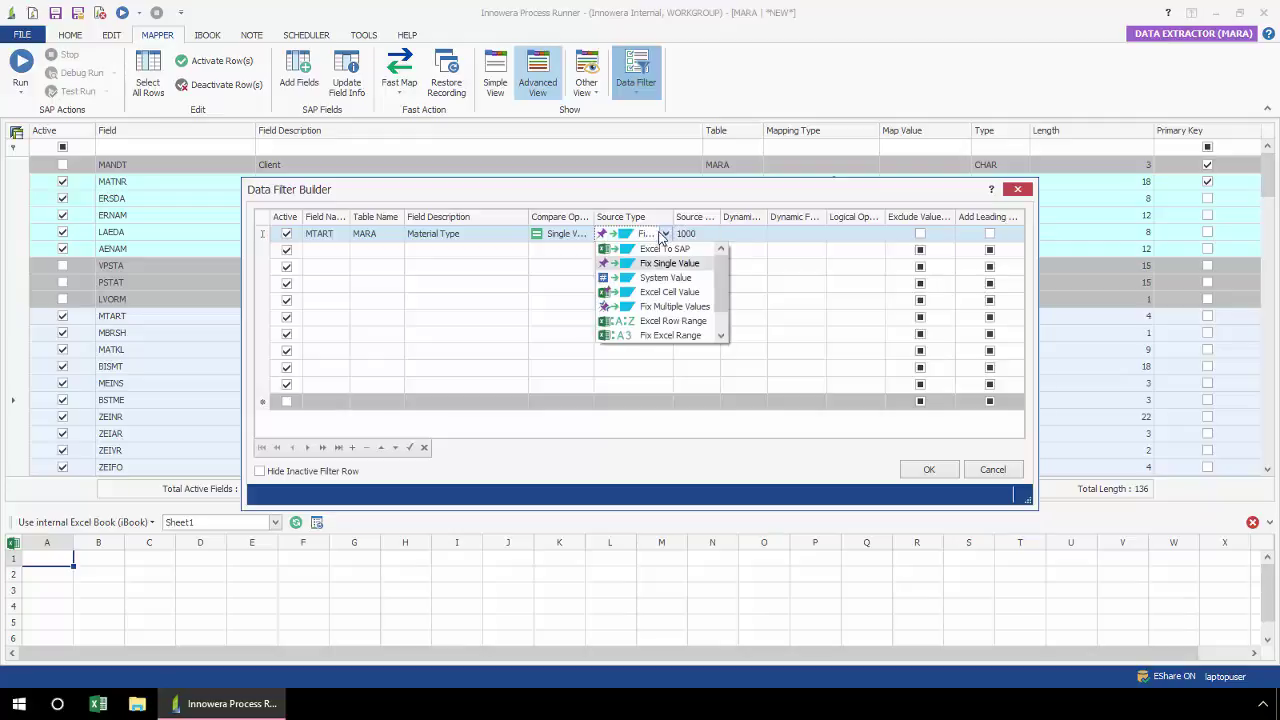
click(700, 280)
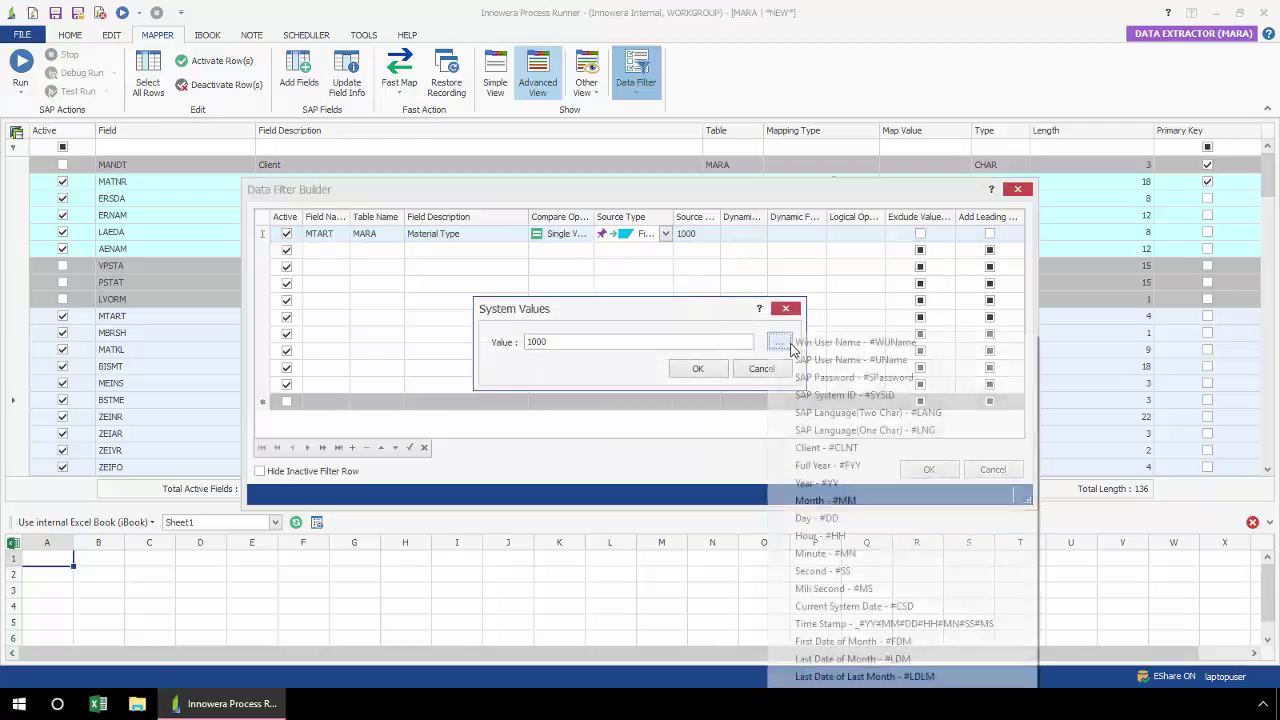
click(790, 348)
click(855, 307)
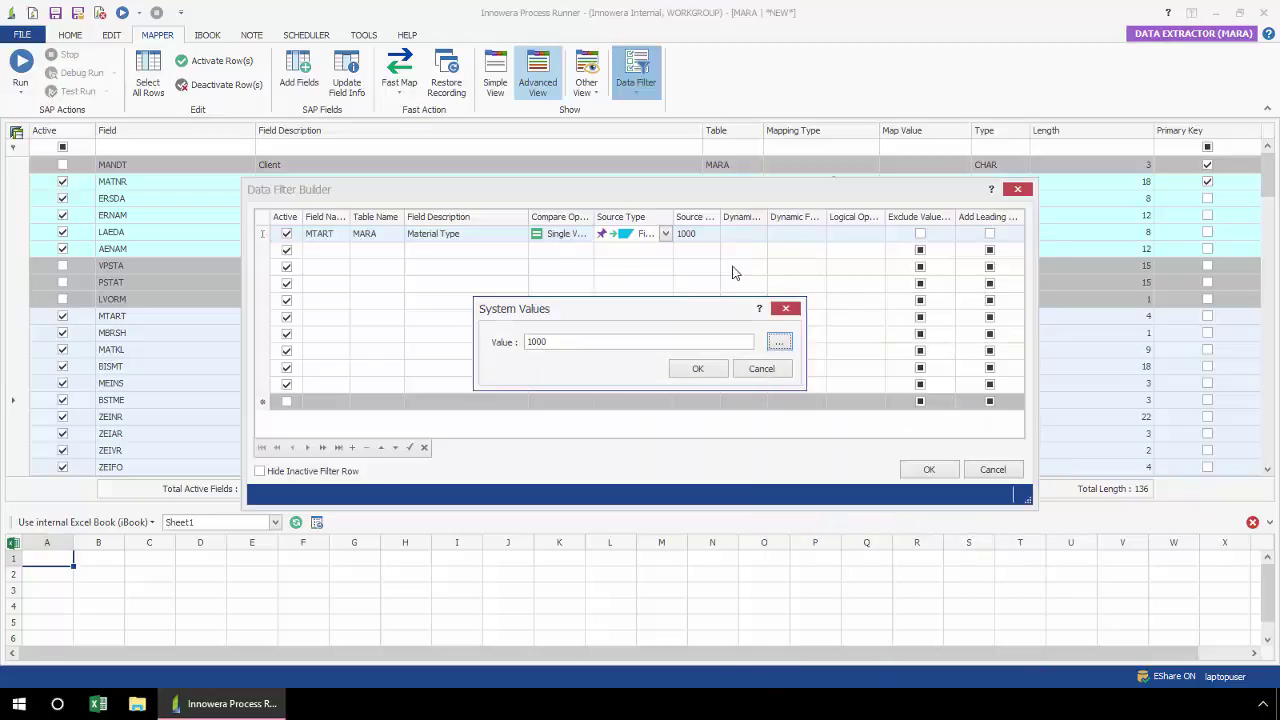
click(788, 310)
click(665, 234)
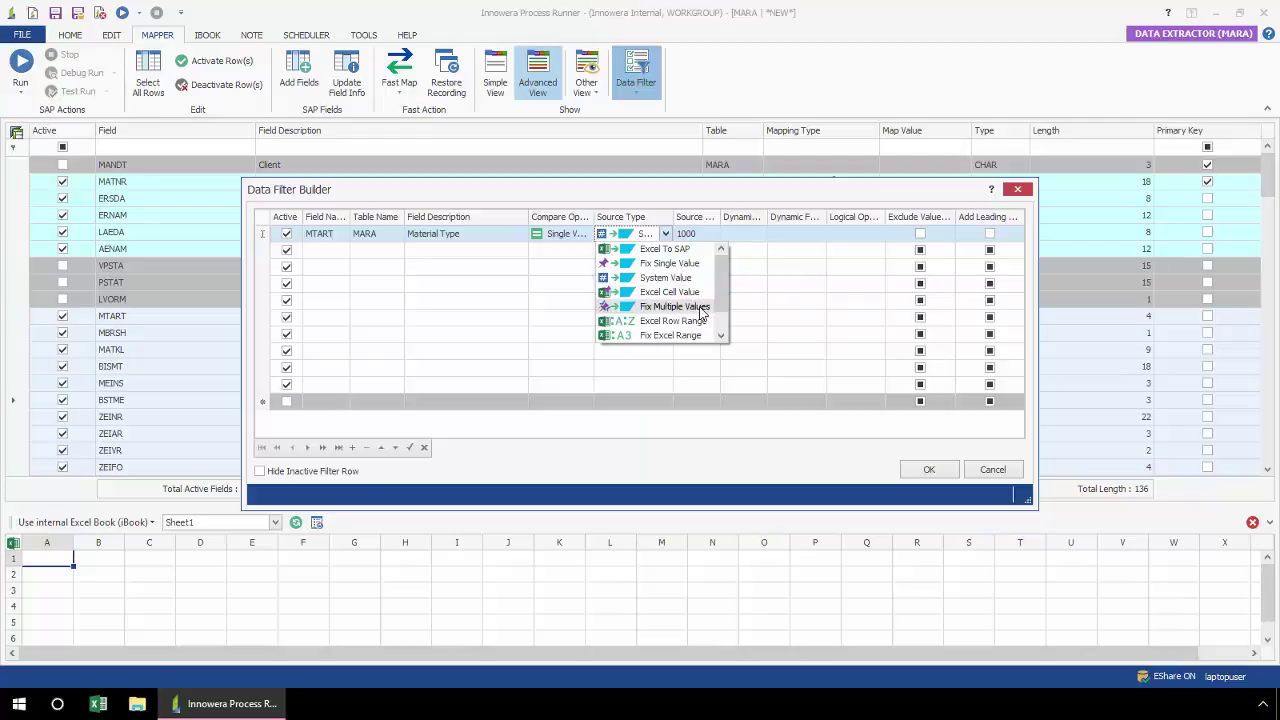
Restrict the Material Type filter to the fixed values FERT and HALB
click(701, 313)
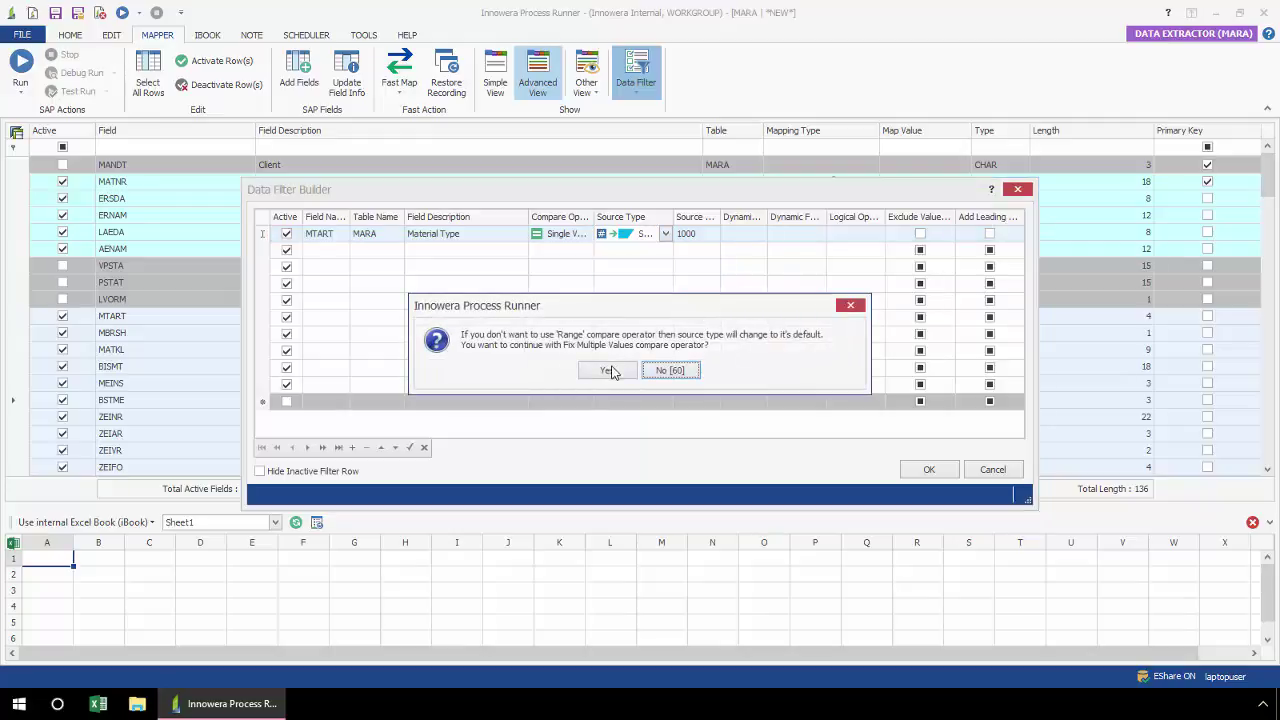
click(610, 371)
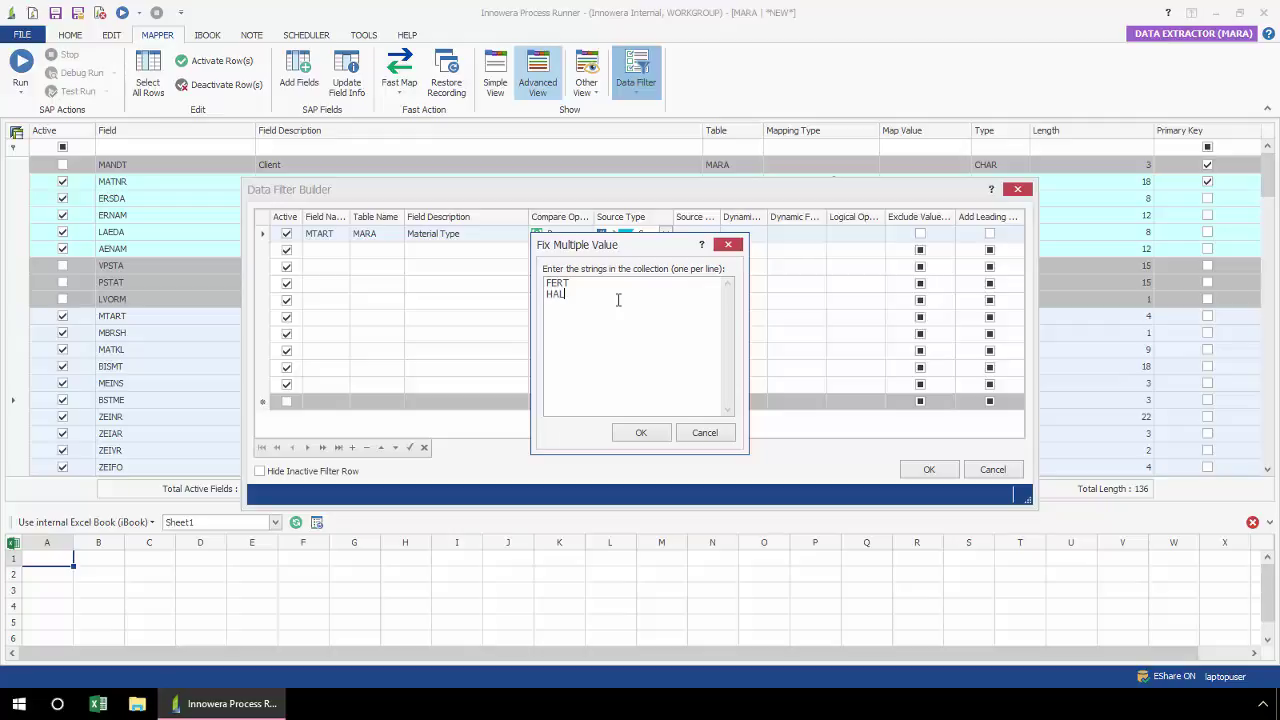
click(641, 432)
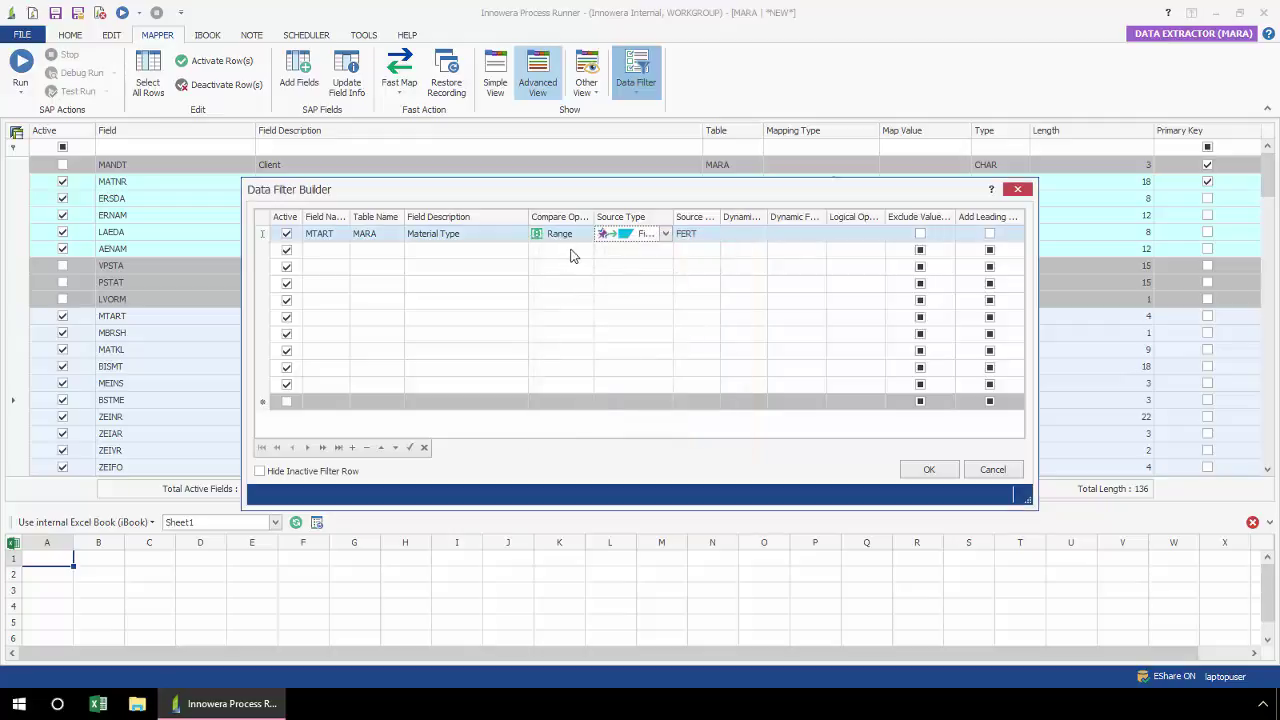
Browse MARA fields for a second filter without adding one, then apply and close the Data Filter Builder
click(340, 252)
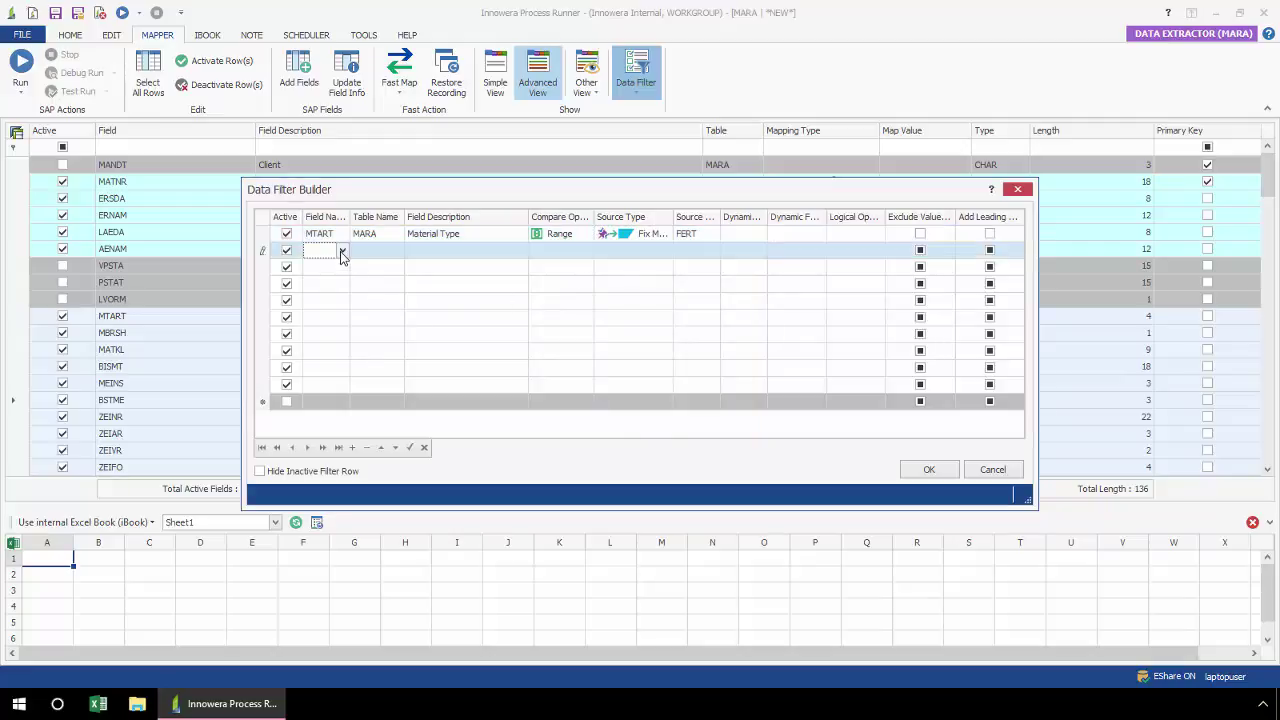
click(341, 252)
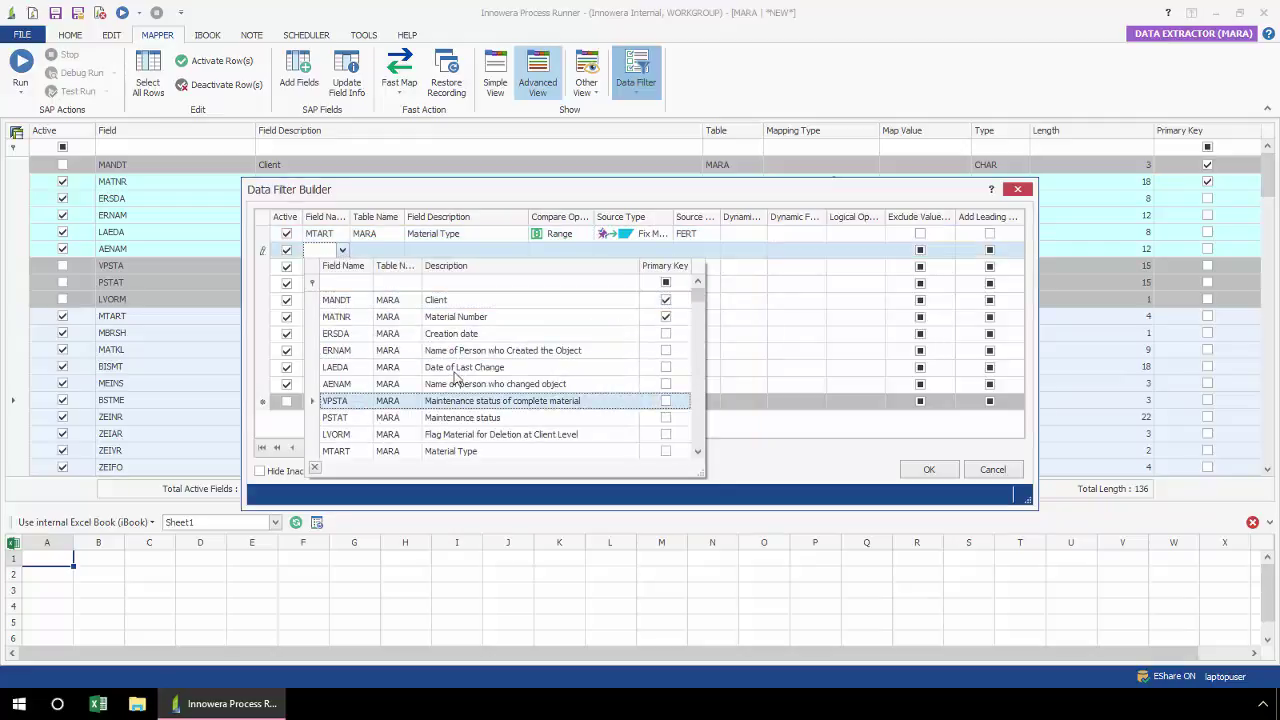
click(763, 306)
click(749, 304)
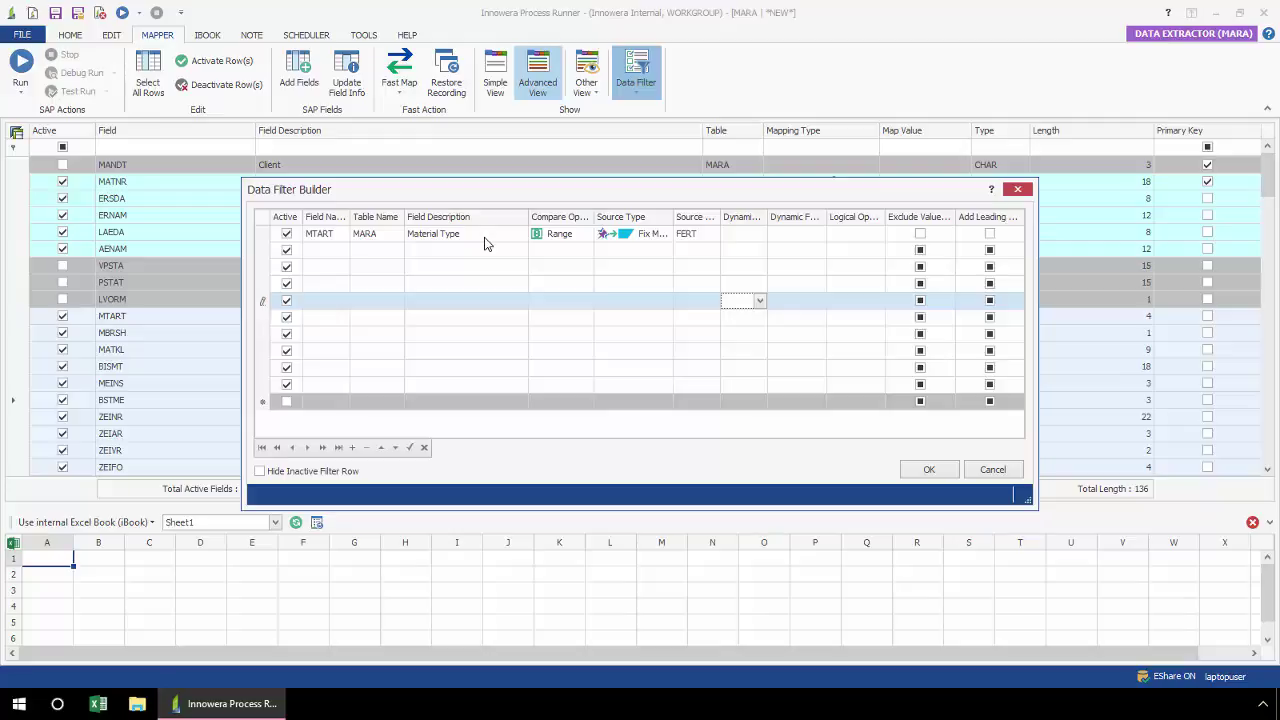
click(922, 470)
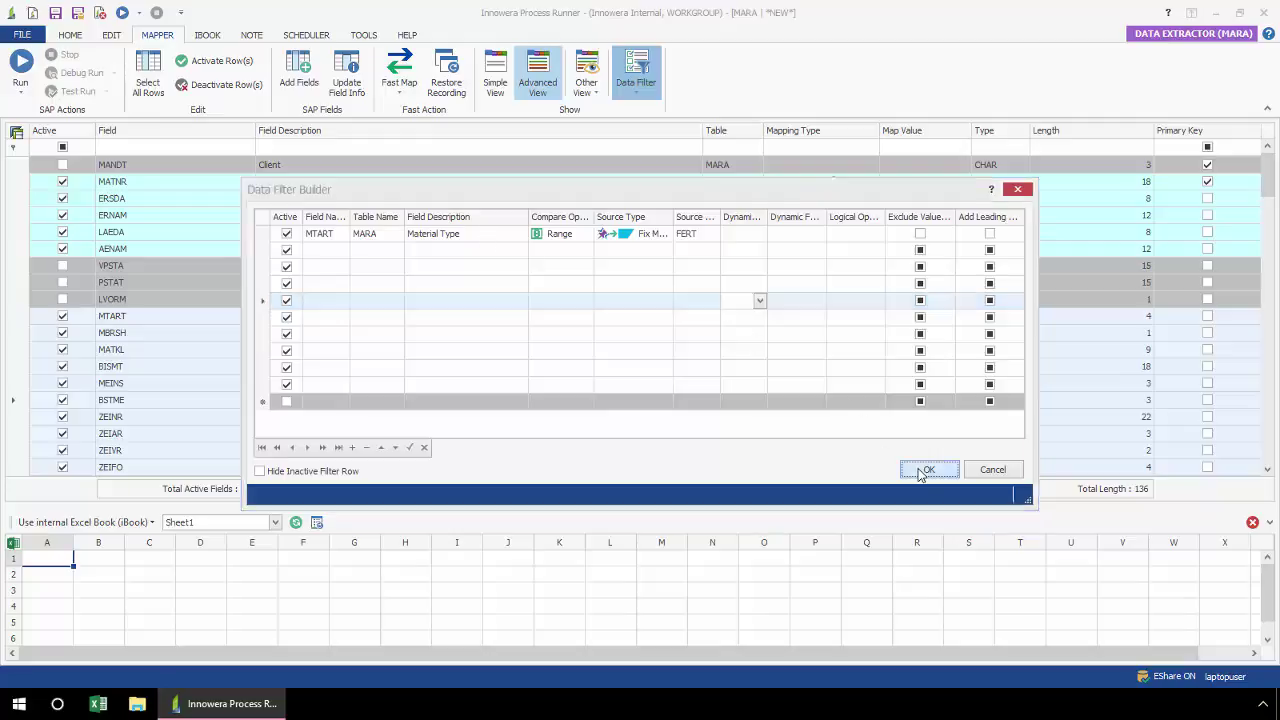
Run the extraction from the Home tab, bringing up the save-before-run prompt
click(78, 36)
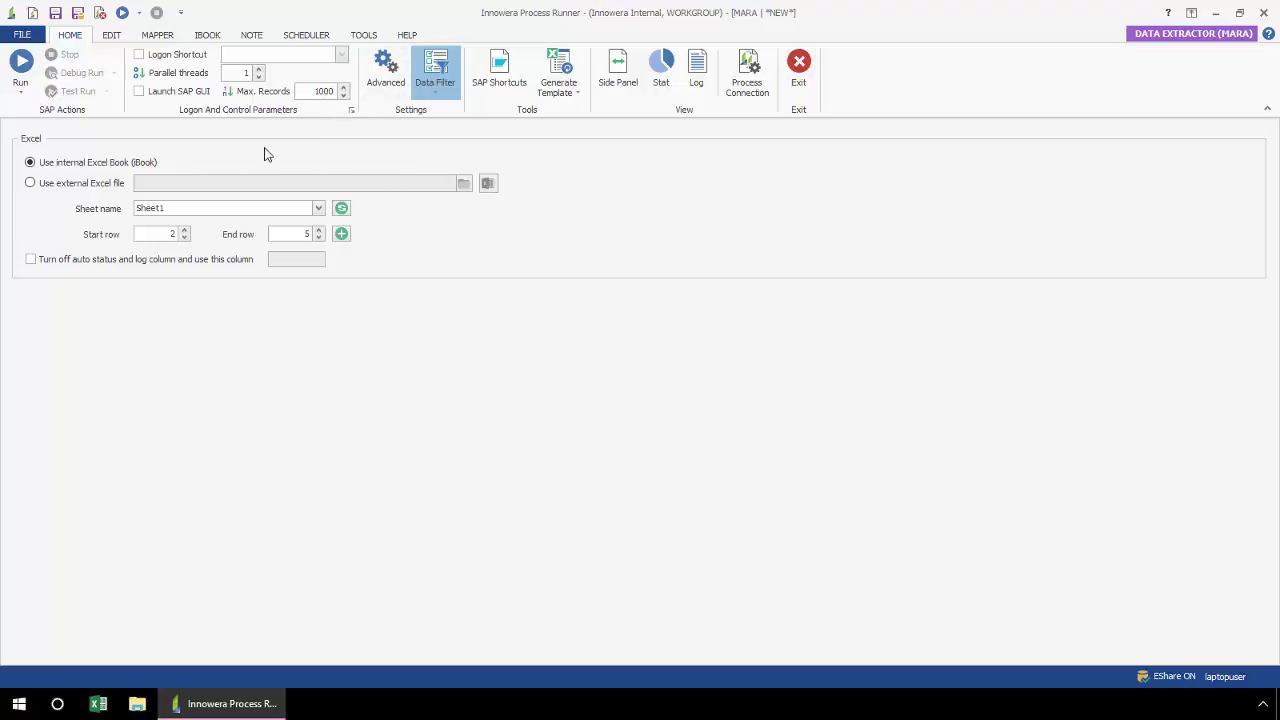
click(21, 64)
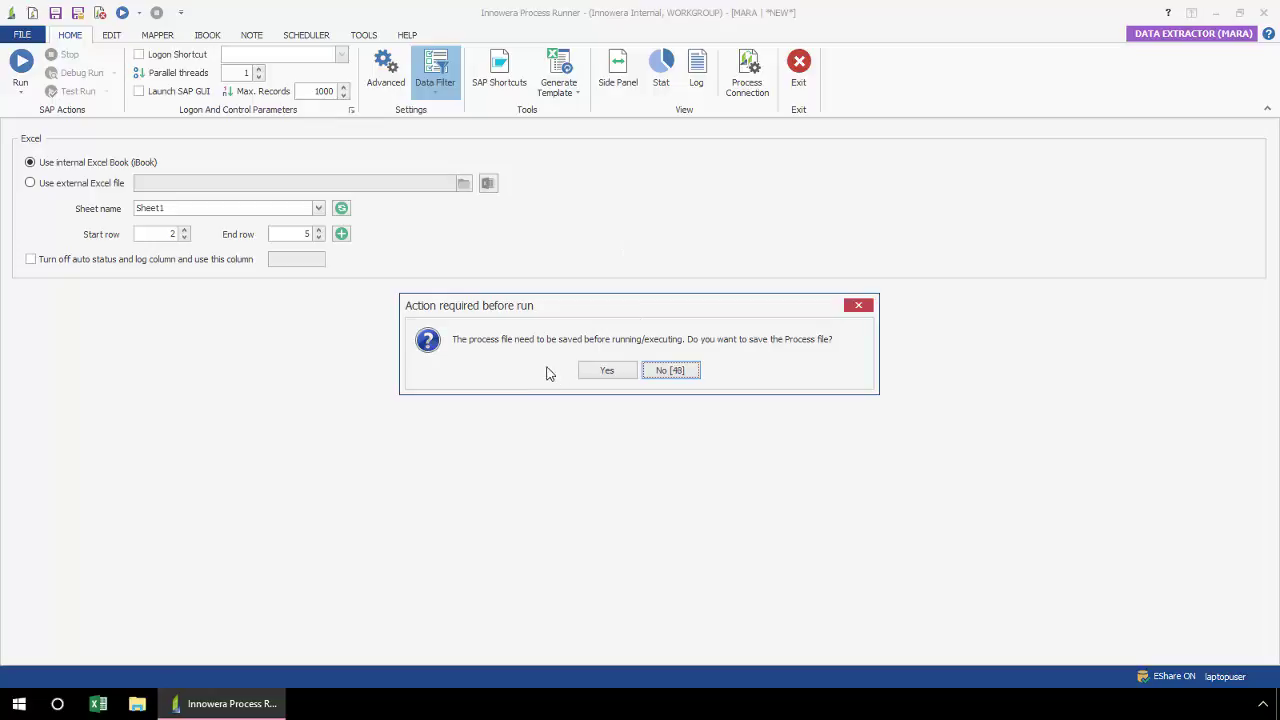
Save the process locally in ProcessFiles as MARA_15122016031110923.ite
click(608, 370)
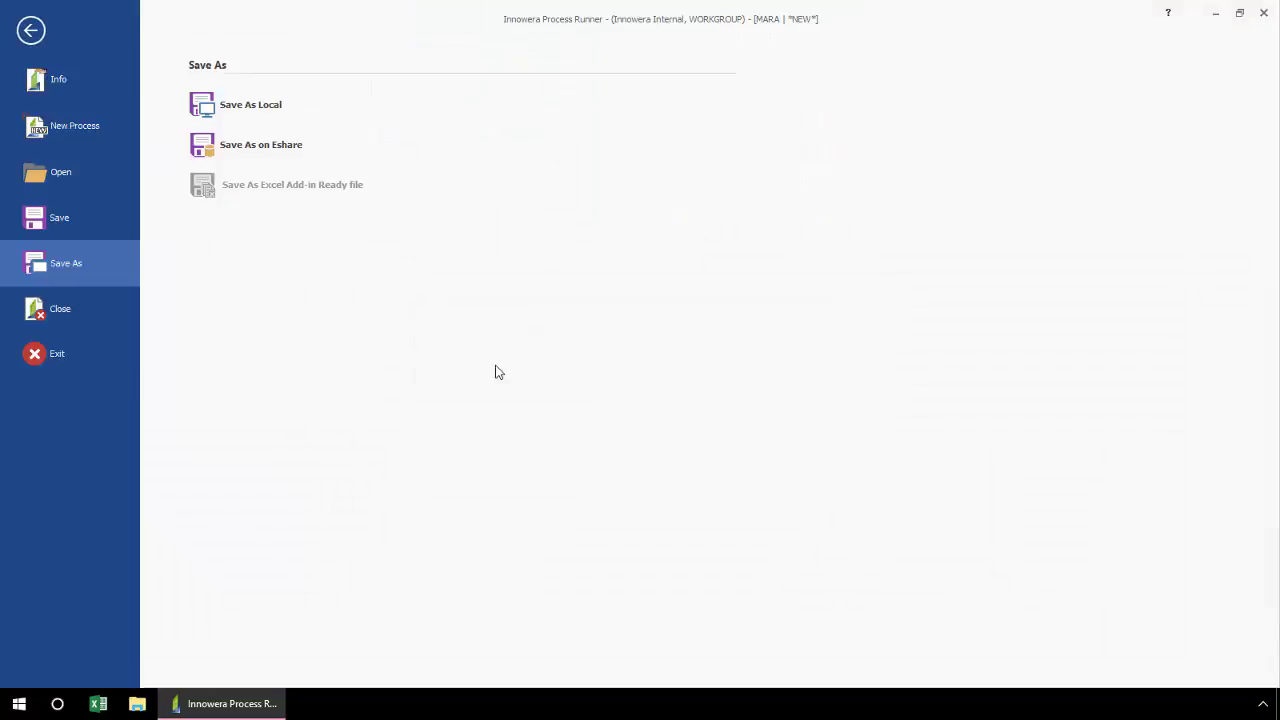
click(277, 111)
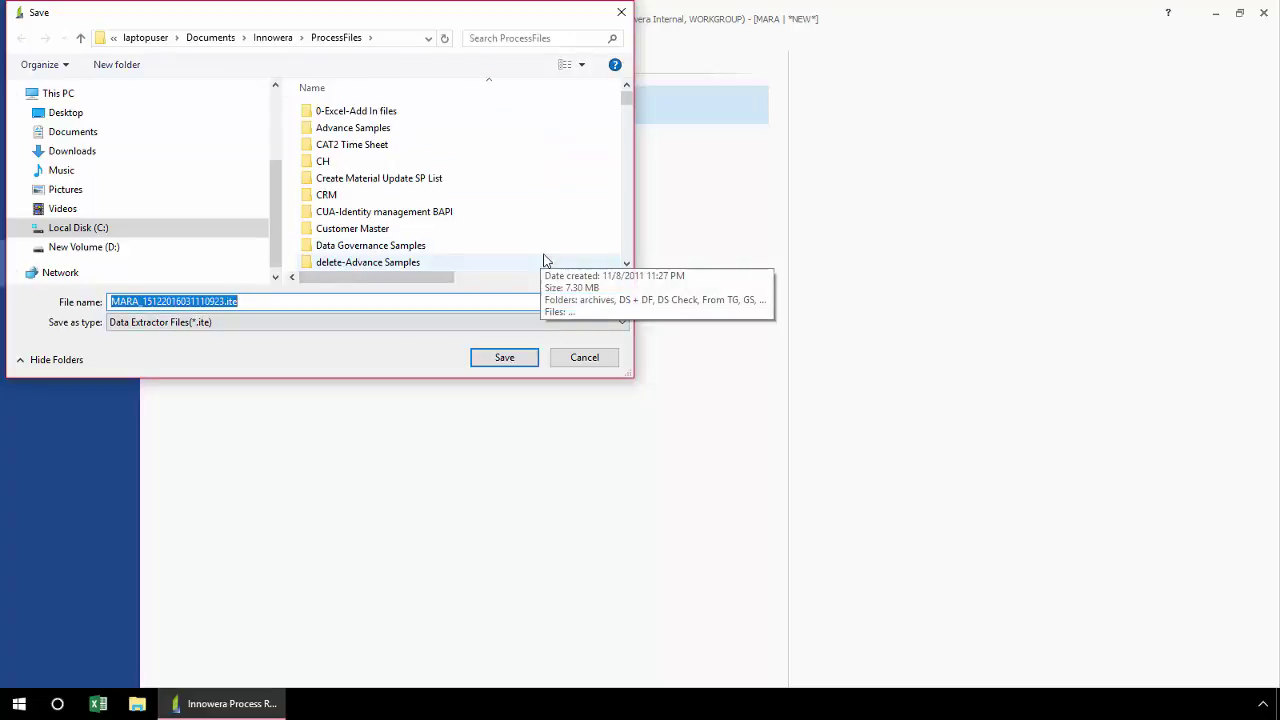
click(505, 358)
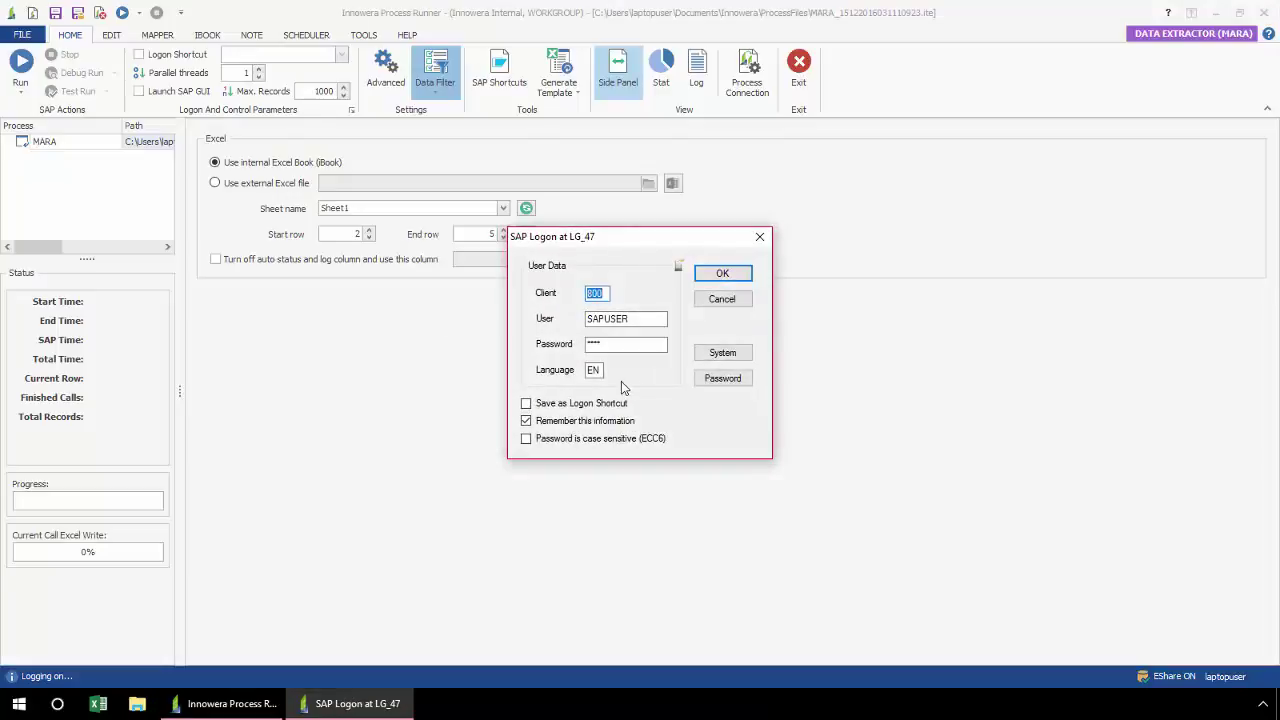
Log on to SAP system LG_47 to run the MARA extraction into Sheet1
click(712, 276)
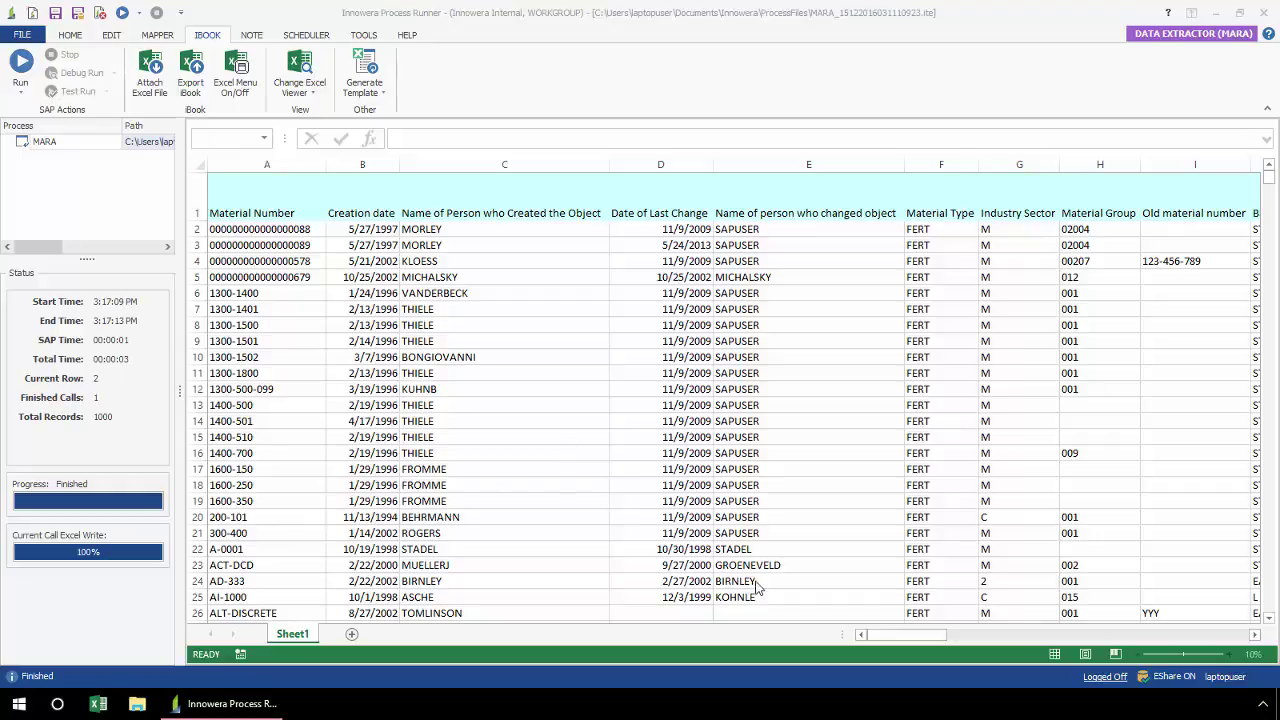
Scroll Sheet1 down to row 1001 to confirm all 1000 MARA records arrived
drag(872, 637, 791, 626)
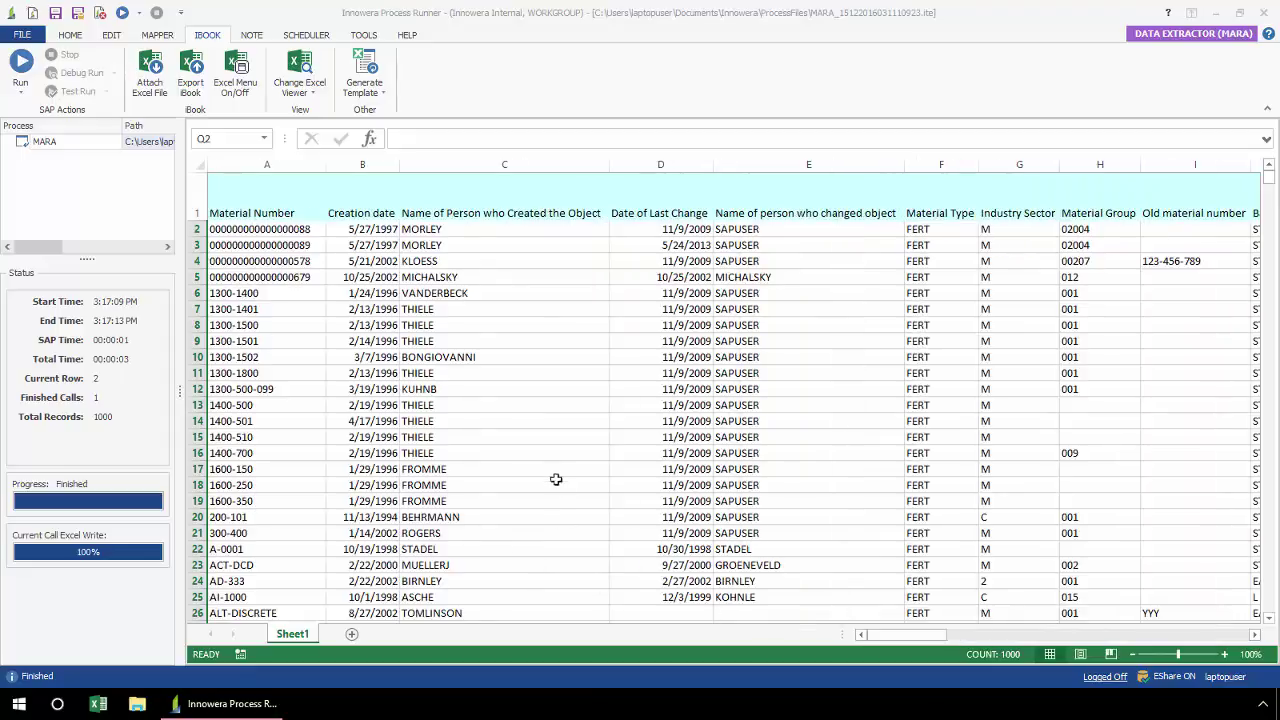
scroll(555, 474, down, 20)
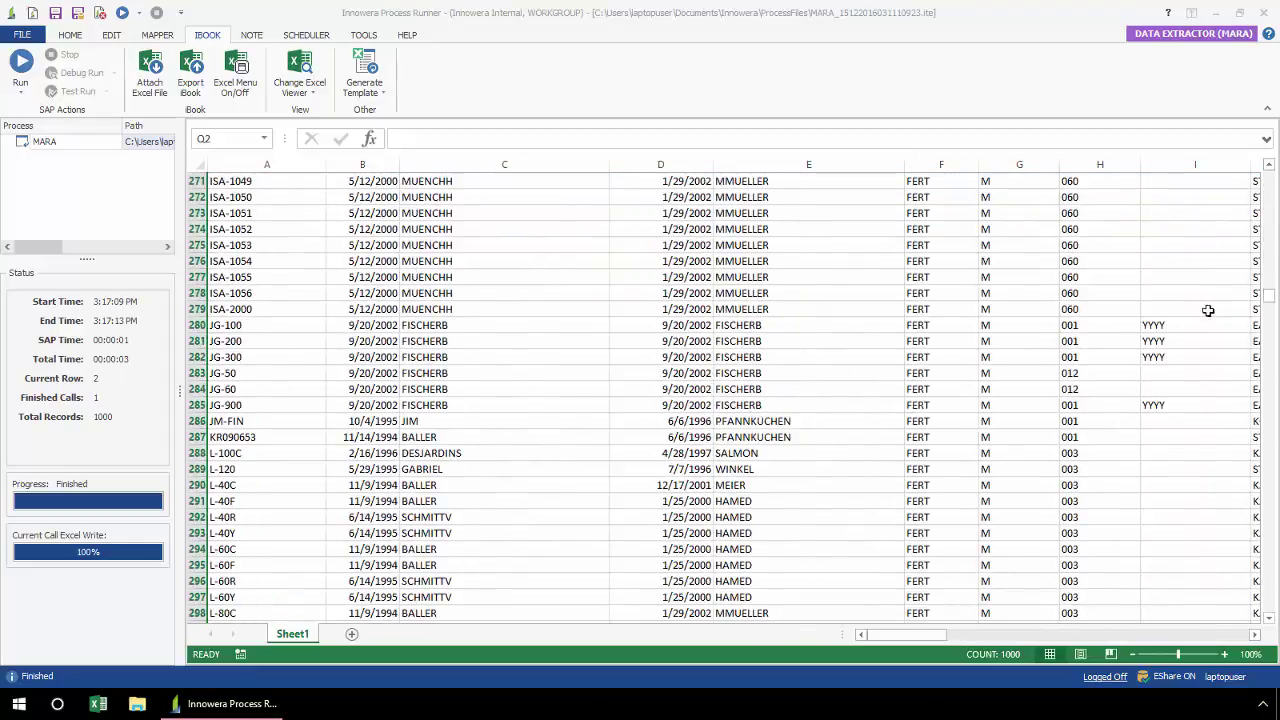
drag(1268, 300, 1274, 630)
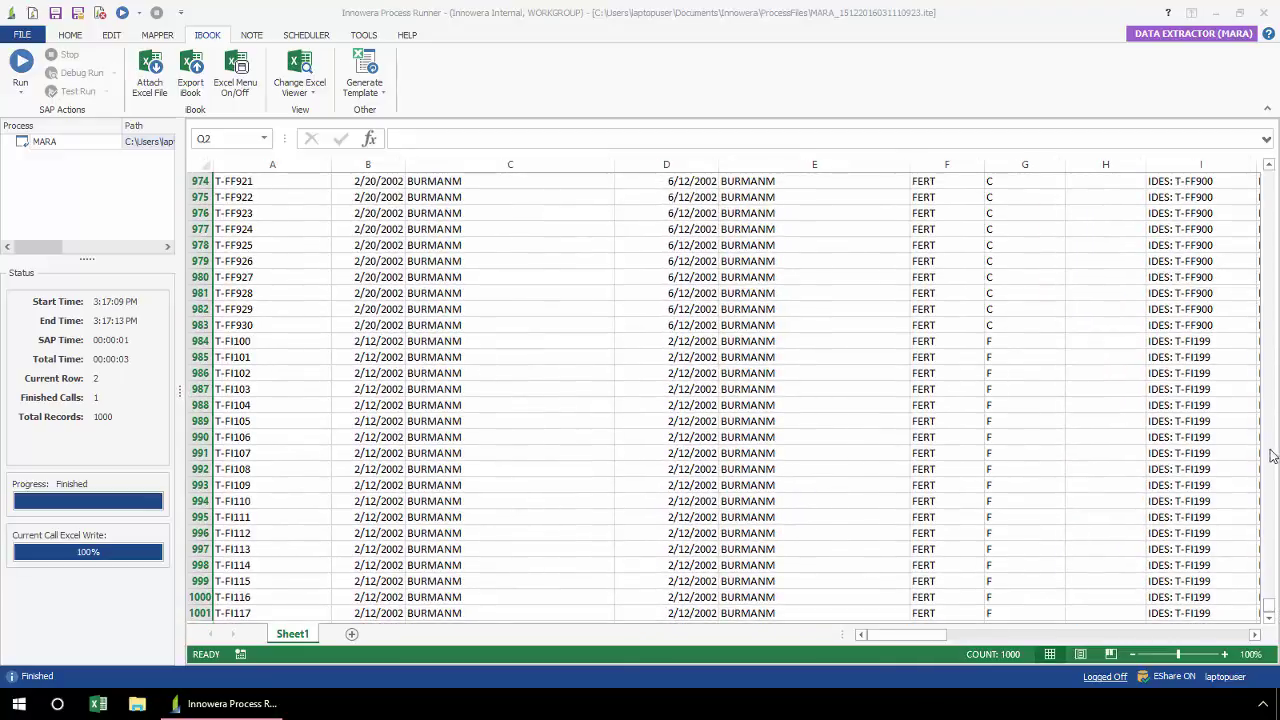